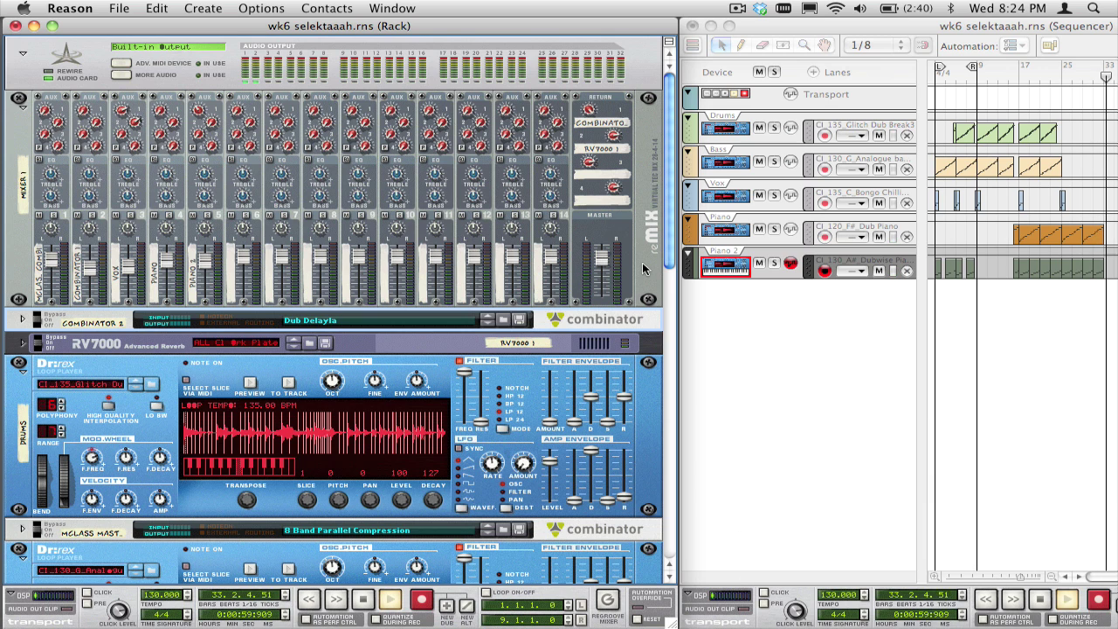
Step: Stop playback and inspect the rear cabling of the new MClass Stereo Imager below the mixer
key(space)
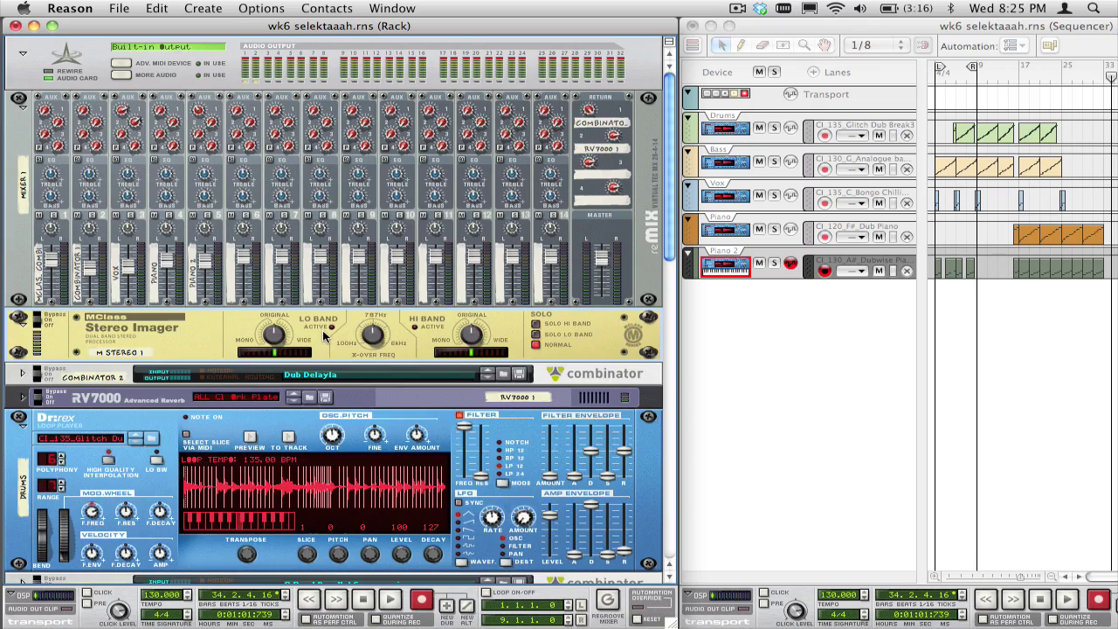
key(Tab)
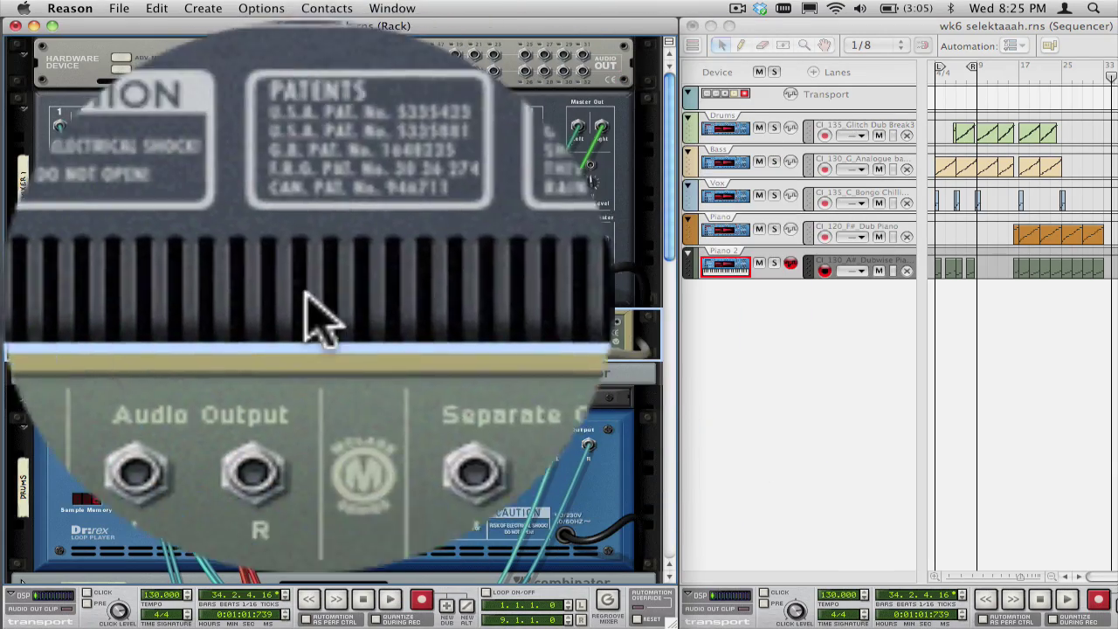
key(Tab)
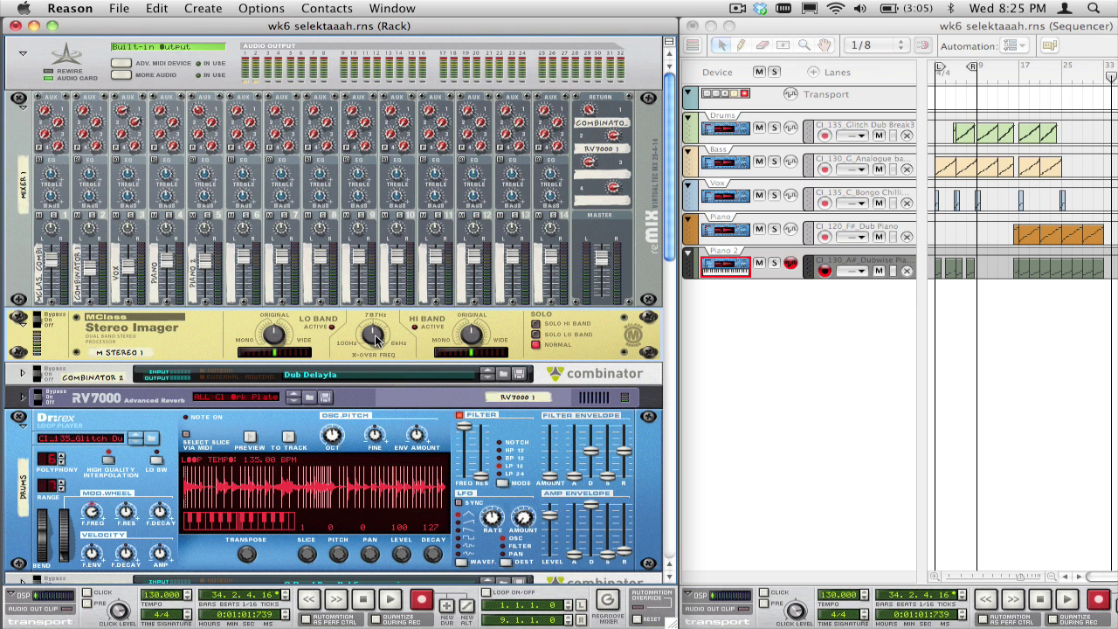
Step: Solo the Stereo Imager's low band and switch its Separate Out to Hi Band
mouse_move(376, 338)
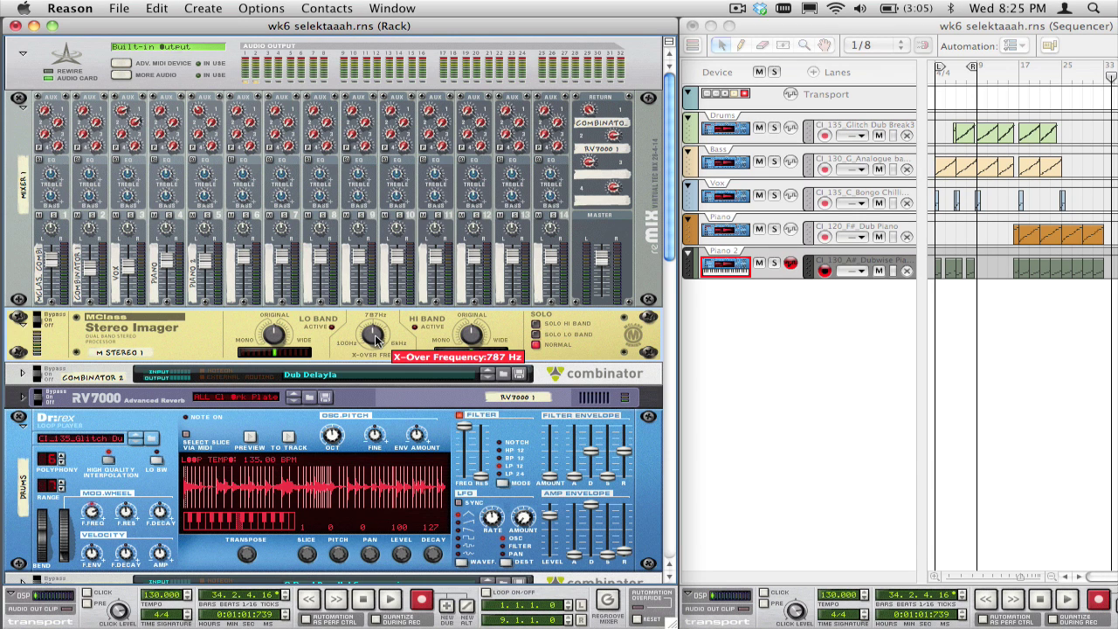
click(536, 323)
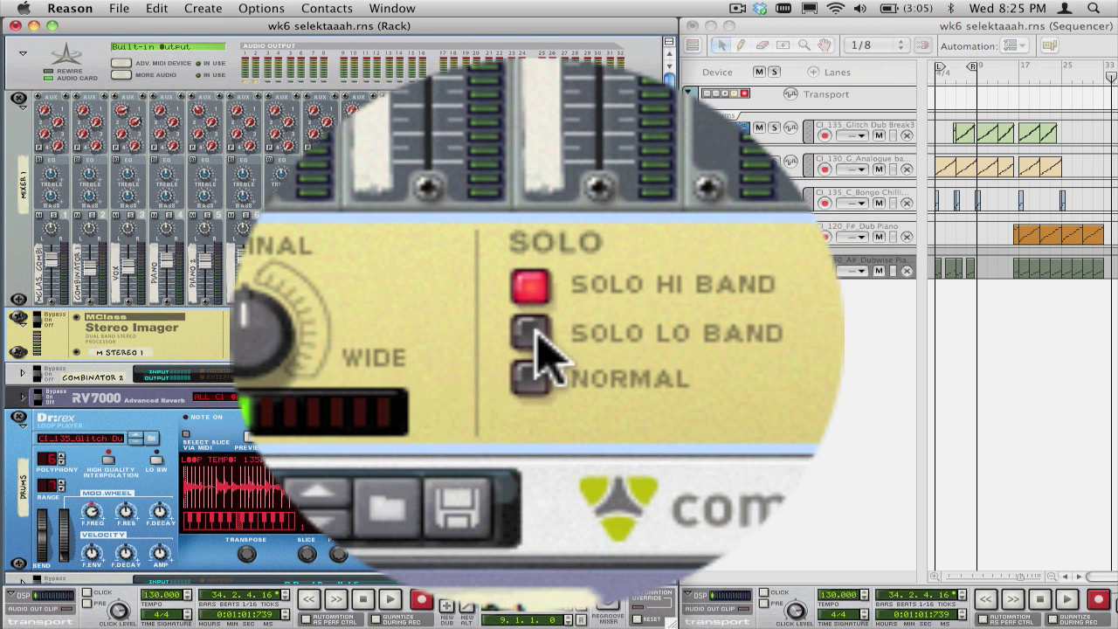
click(536, 334)
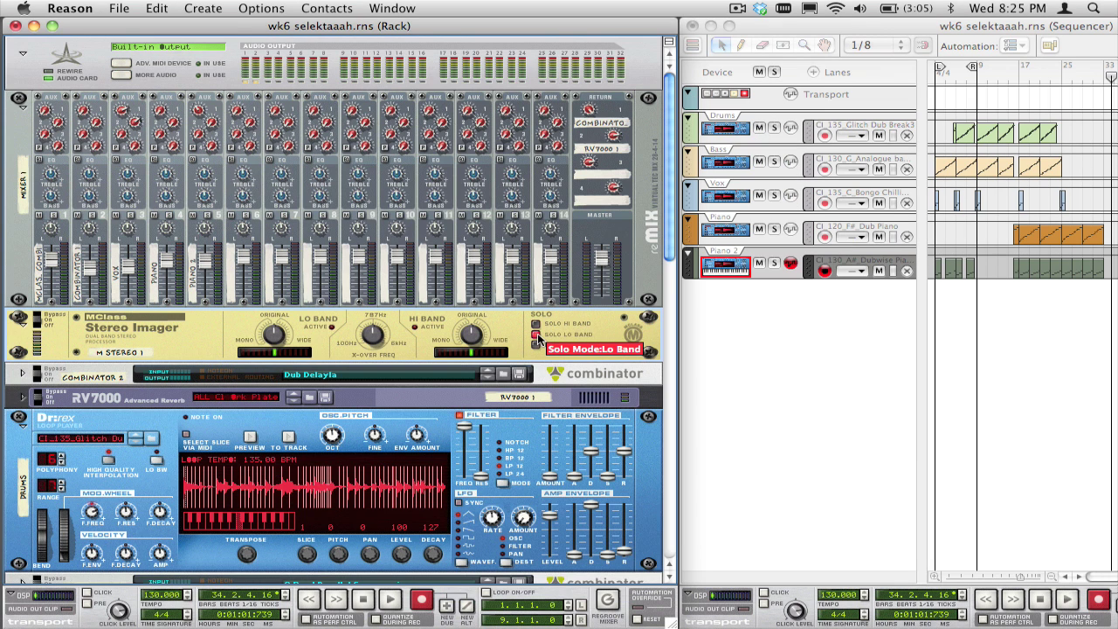
key(Tab)
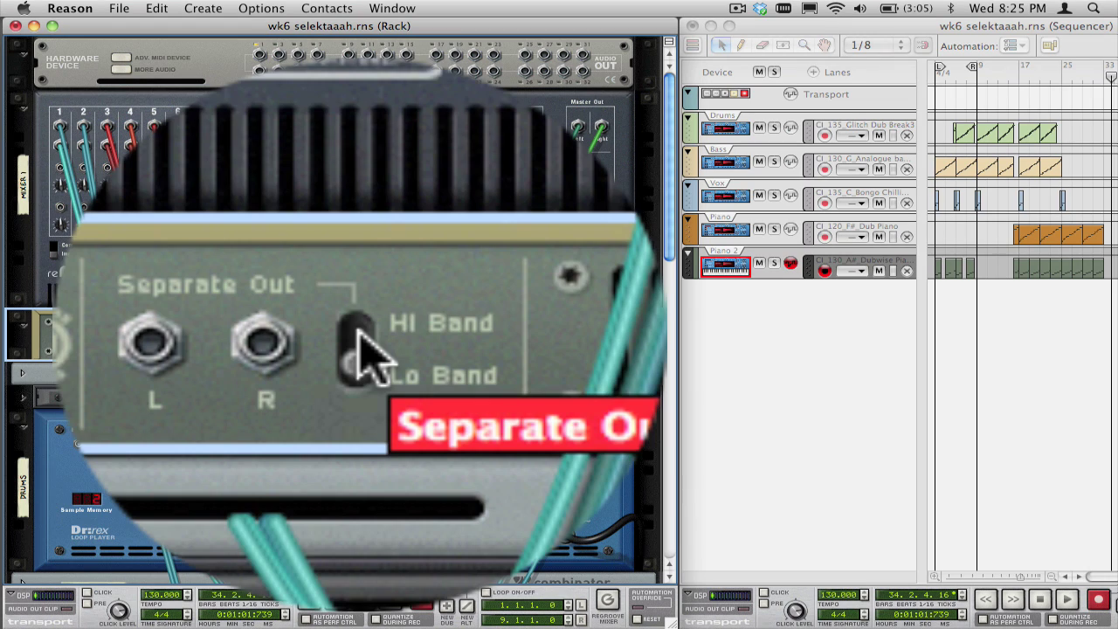
click(357, 330)
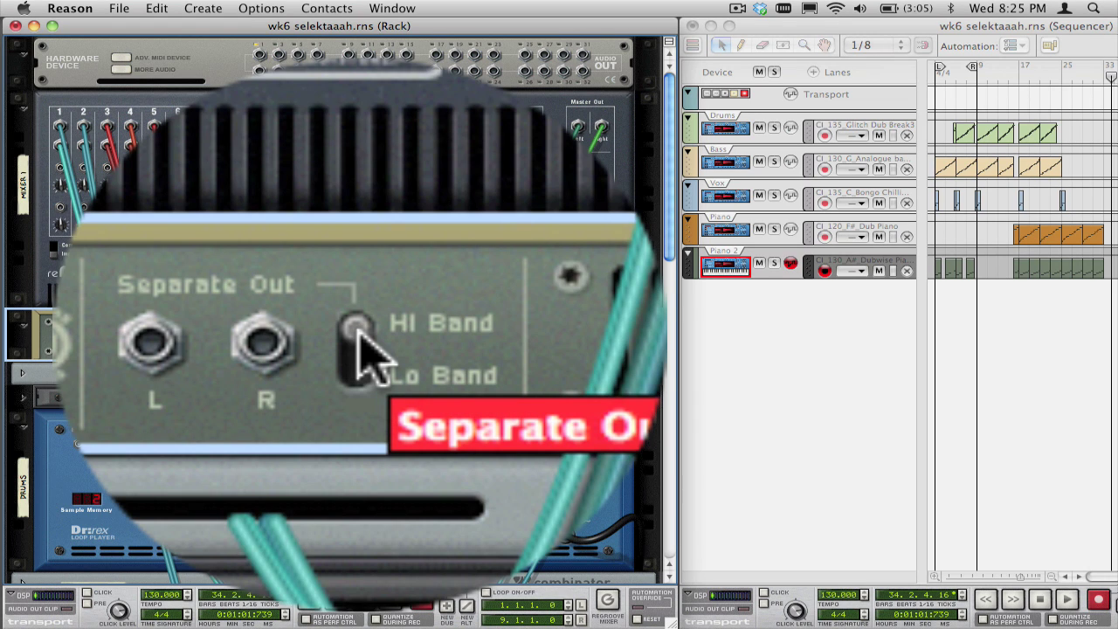
key(Tab)
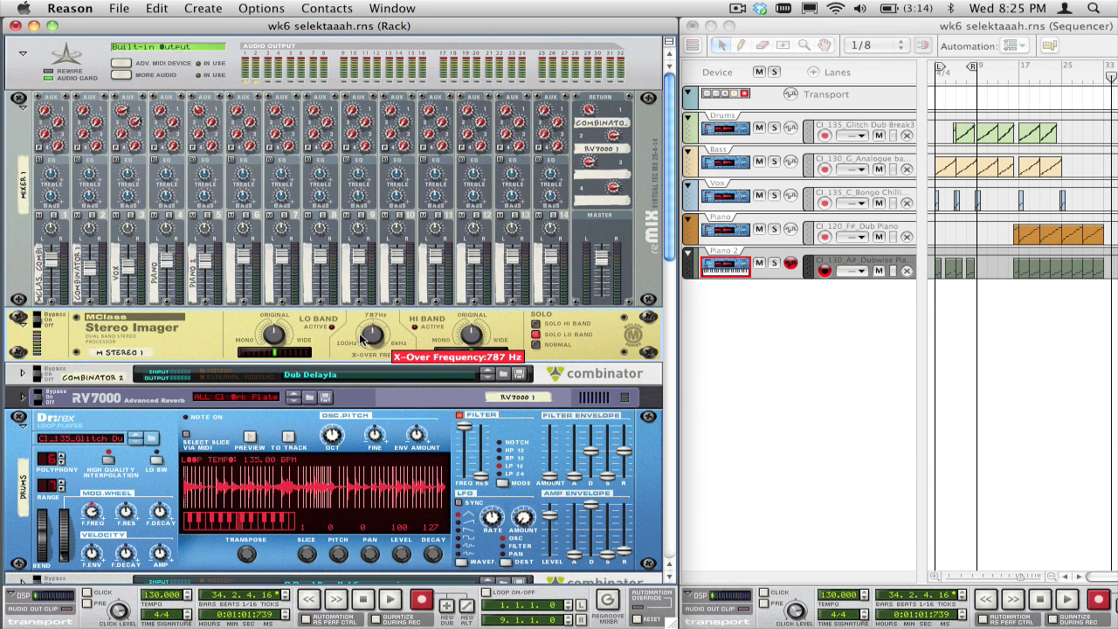
key(Tab)
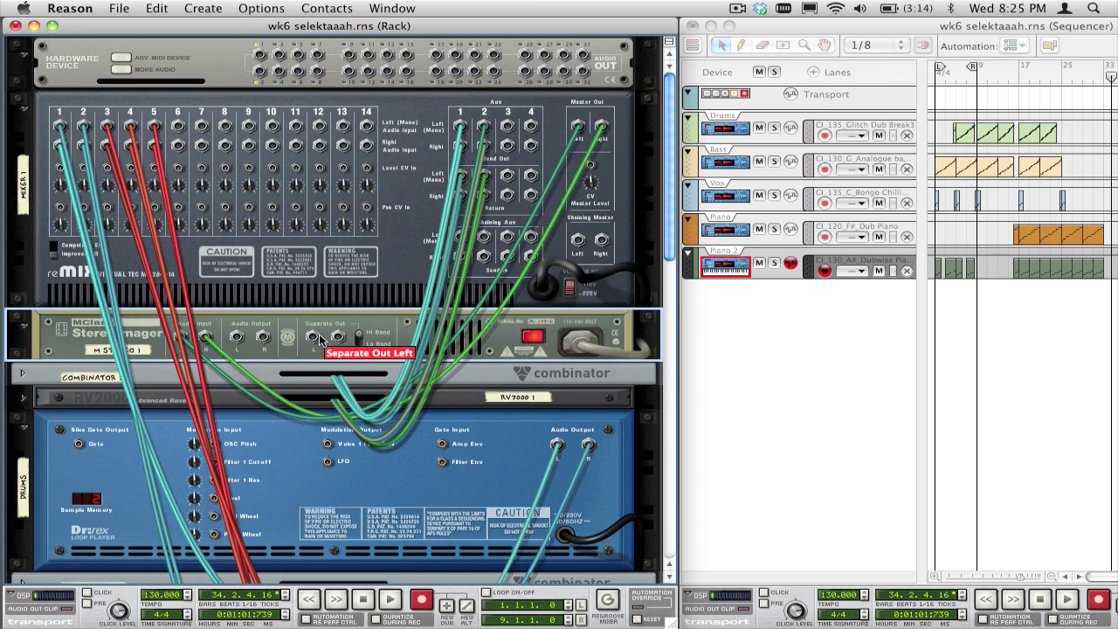
key(Tab)
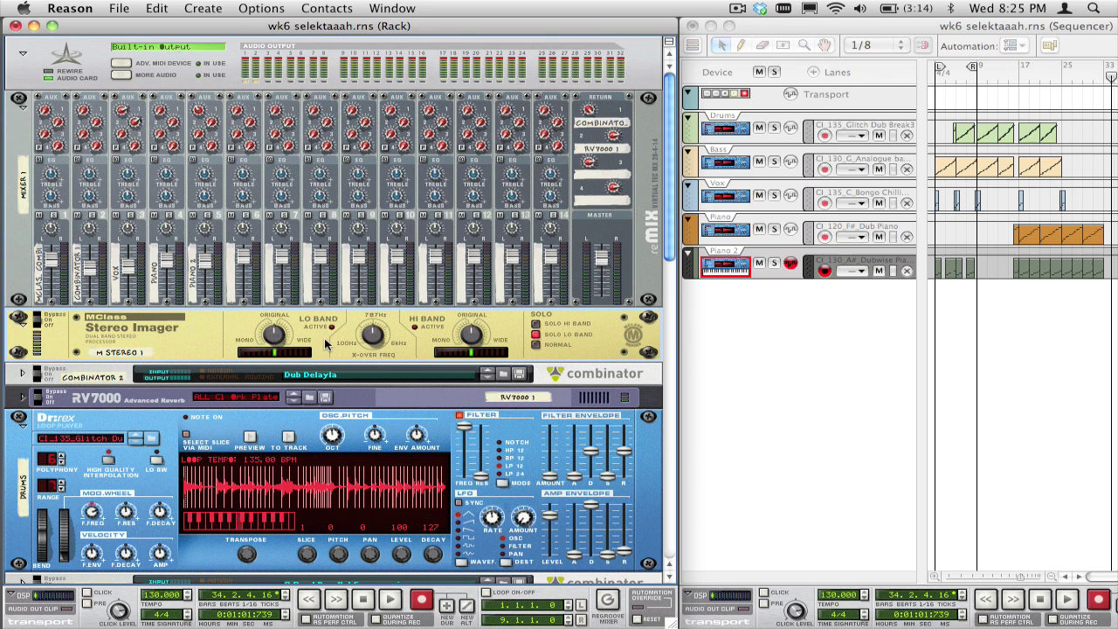
Step: Add two MClass Compressors below the Stereo Imager
key(F8)
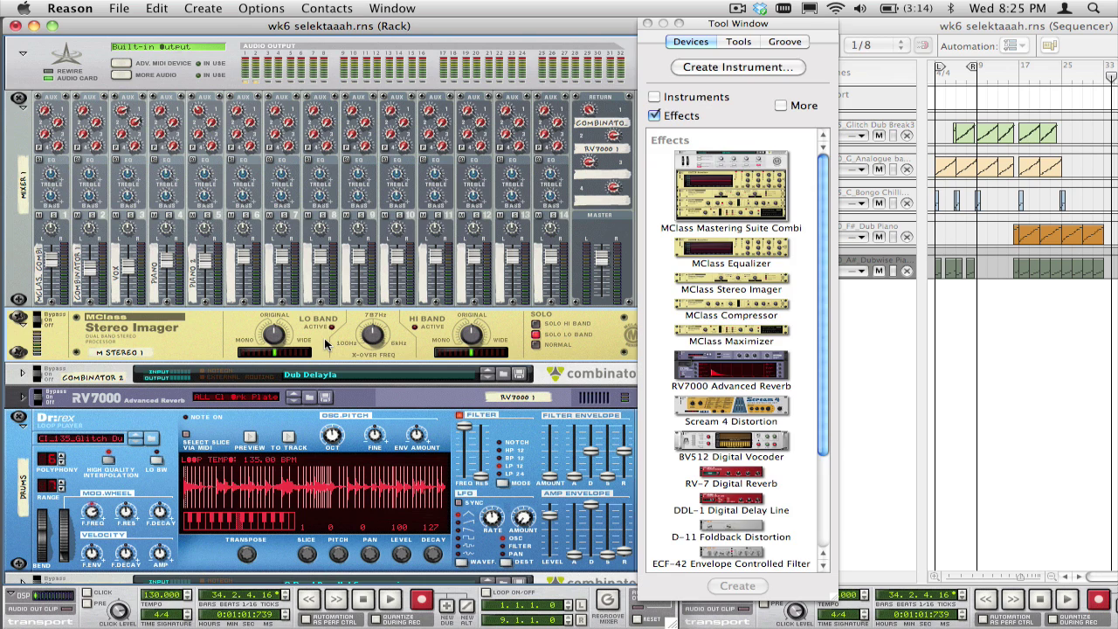
double_click(692, 307)
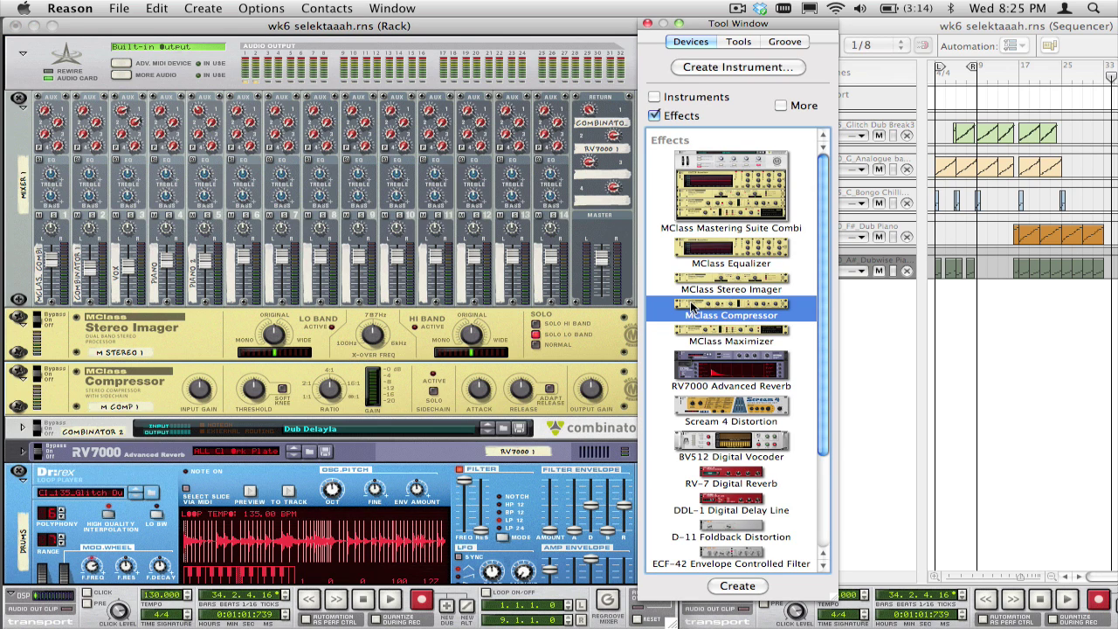
double_click(692, 307)
key(F8)
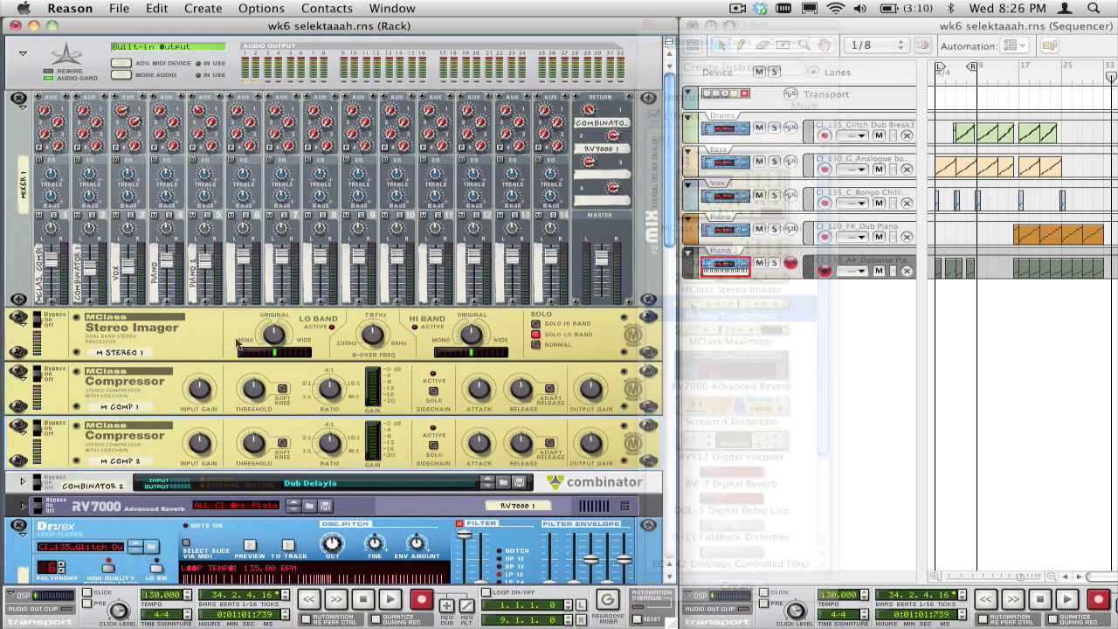
key(Tab)
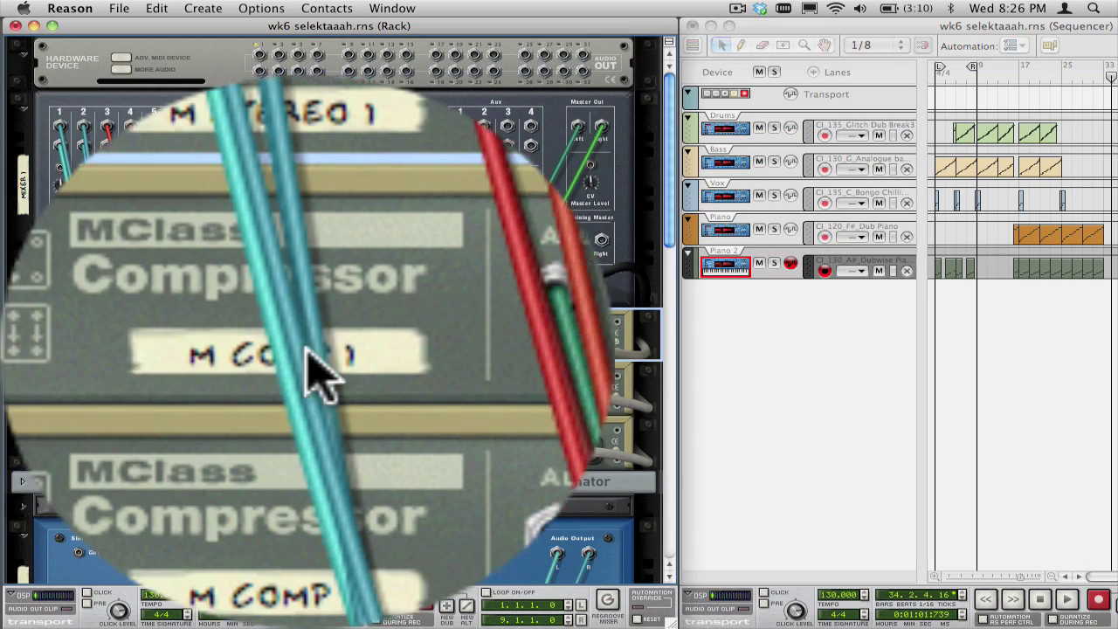
Step: Rename the first compressor 'Lo Band Comp' and patch the imager's Separate Out into a compressor
double_click(319, 371)
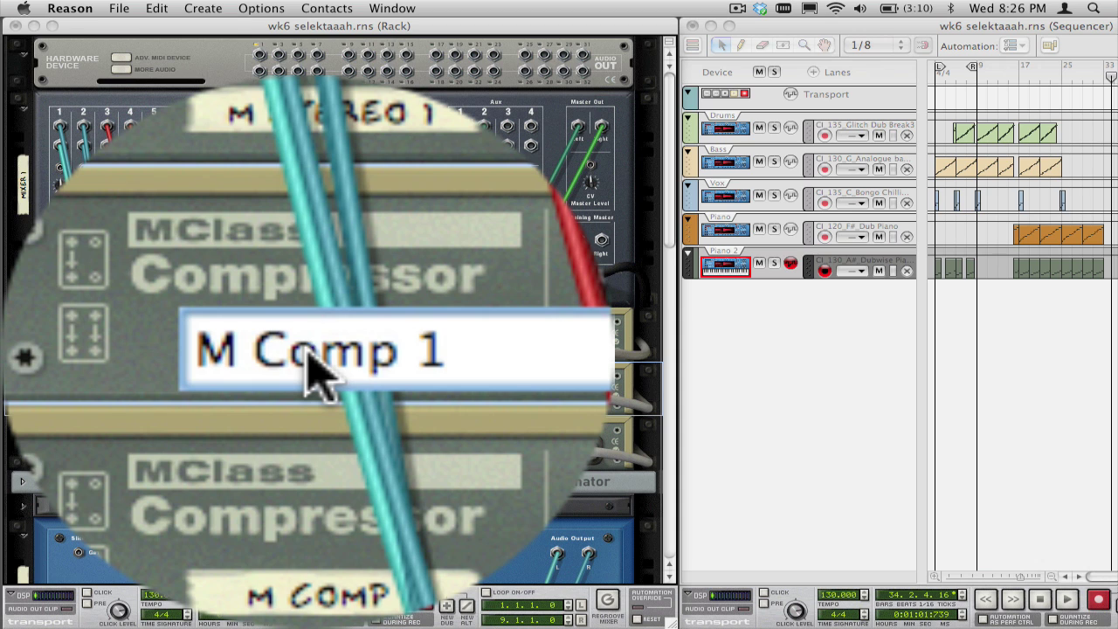
key(super+a)
text(Lo Band Com)
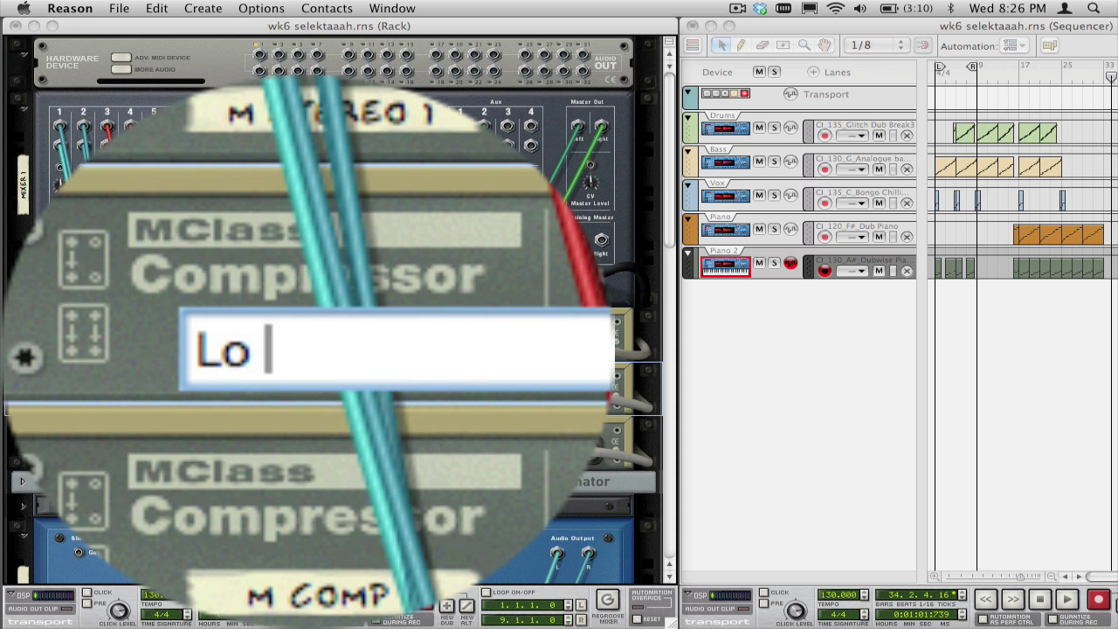
text(p)
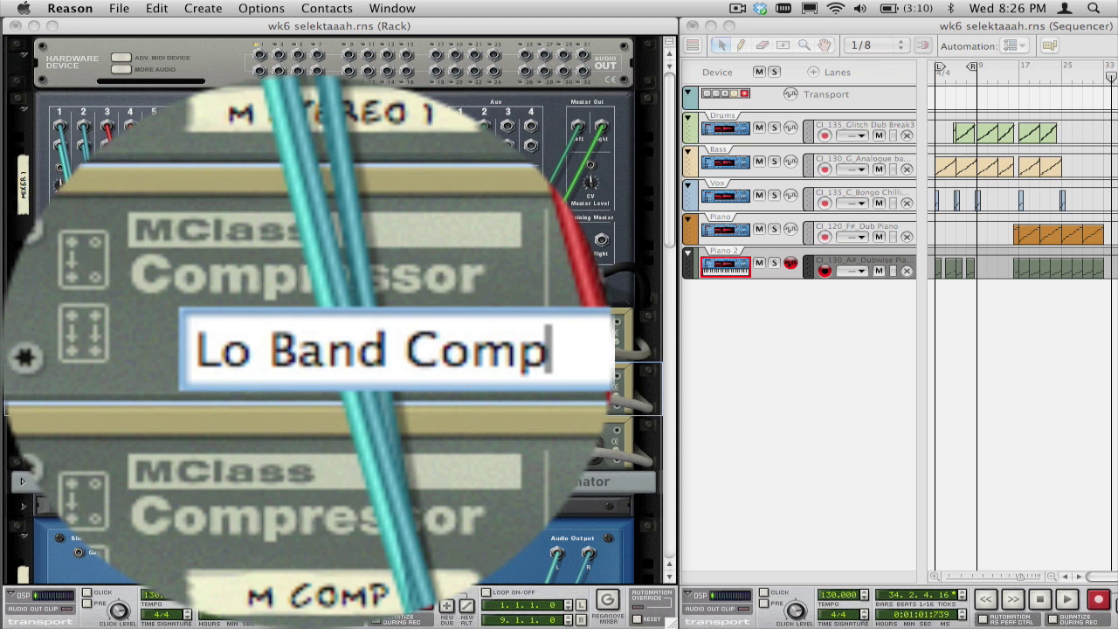
key(Return)
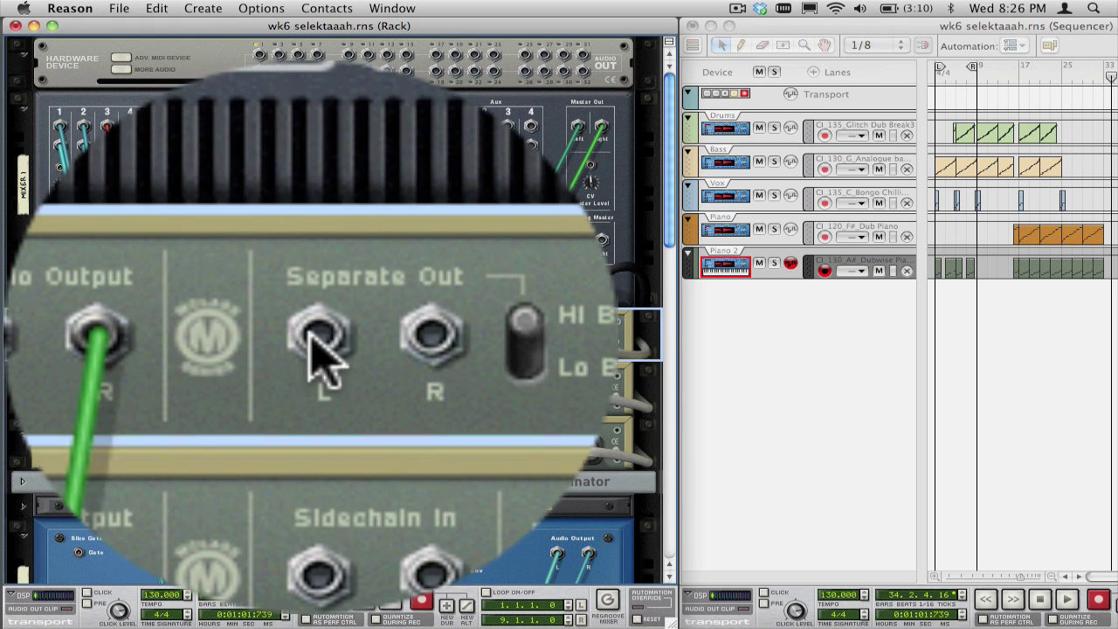
drag(306, 352, 183, 390)
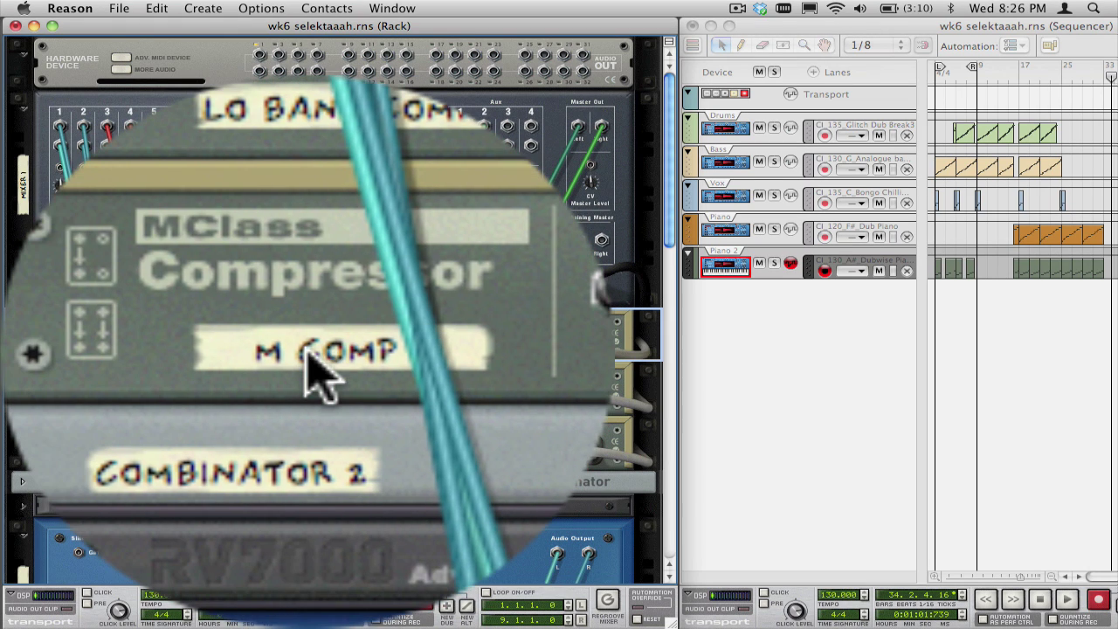
Step: Rename the second compressor 'Hi Band Comp'
double_click(308, 353)
key(super+a)
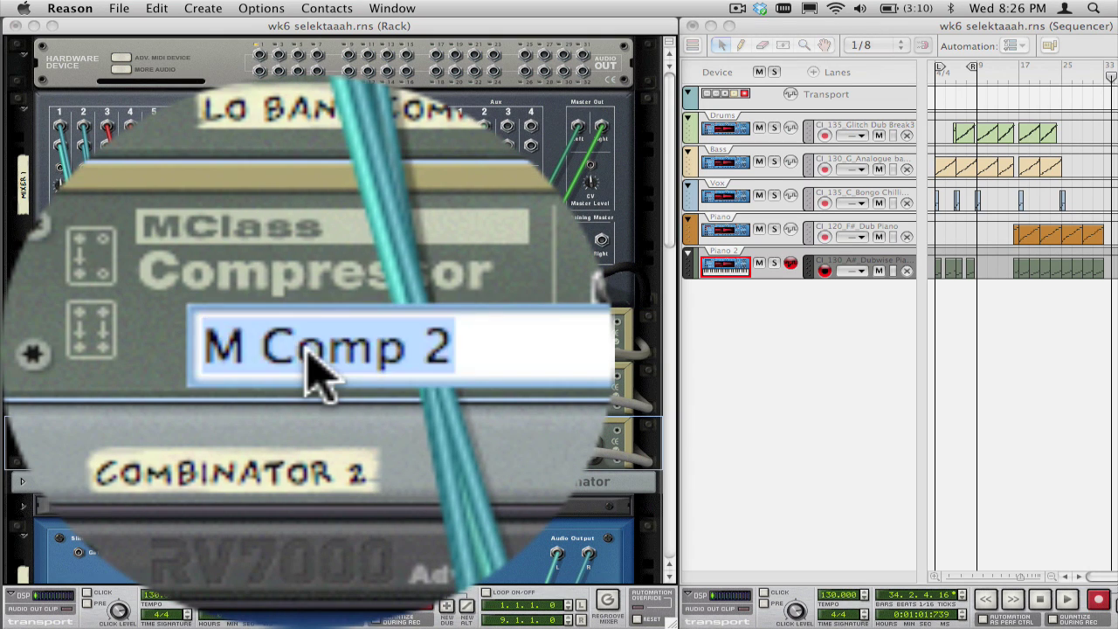
text(Hi Band Comp)
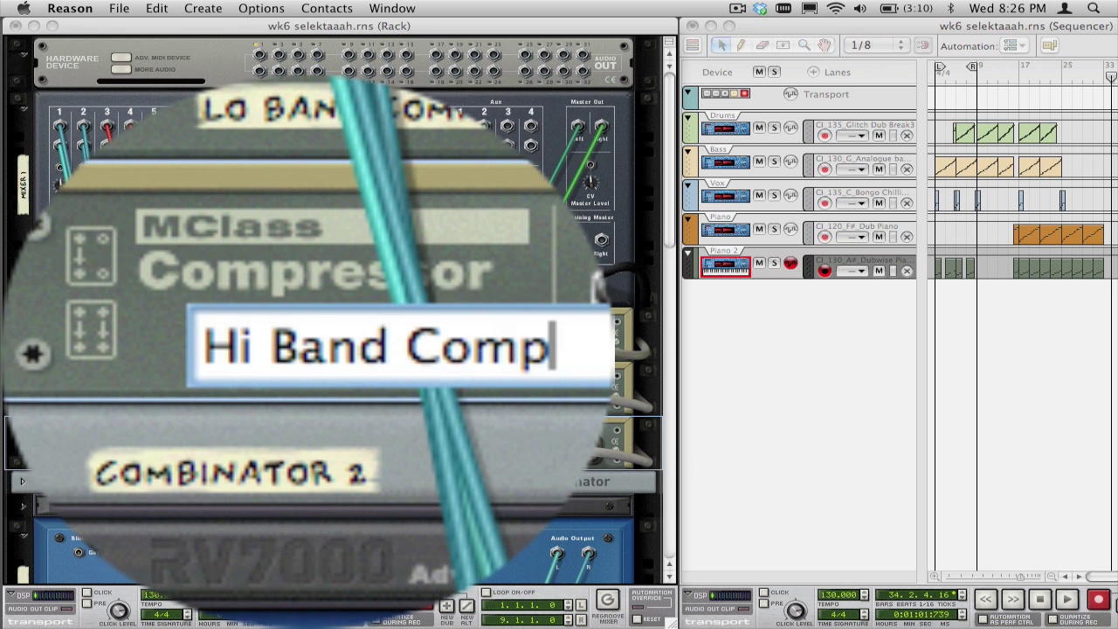
key(Return)
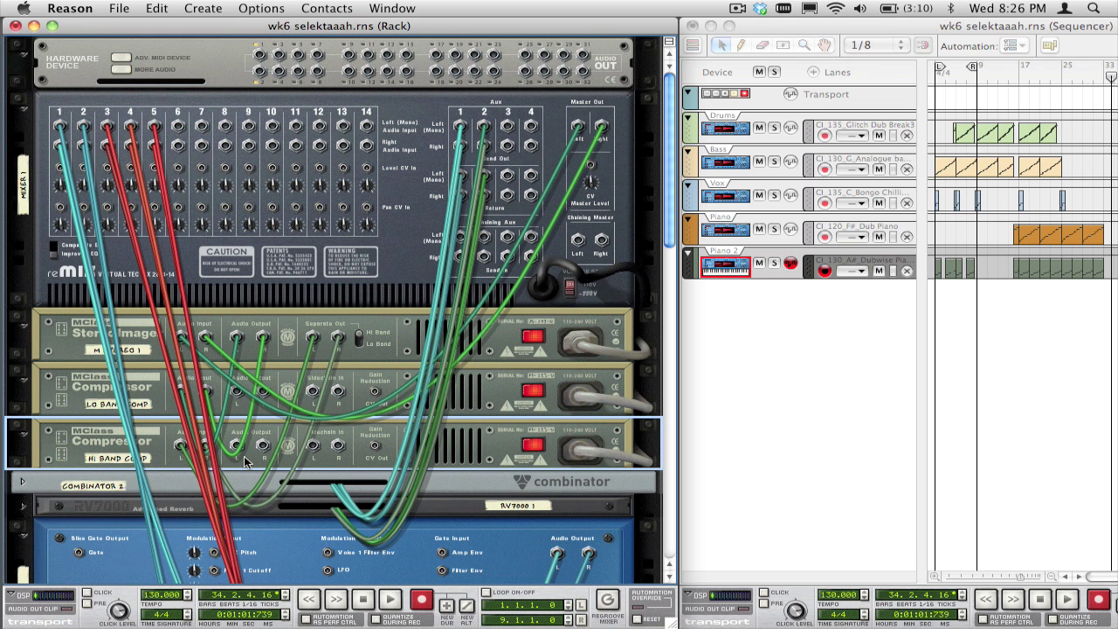
key(Tab)
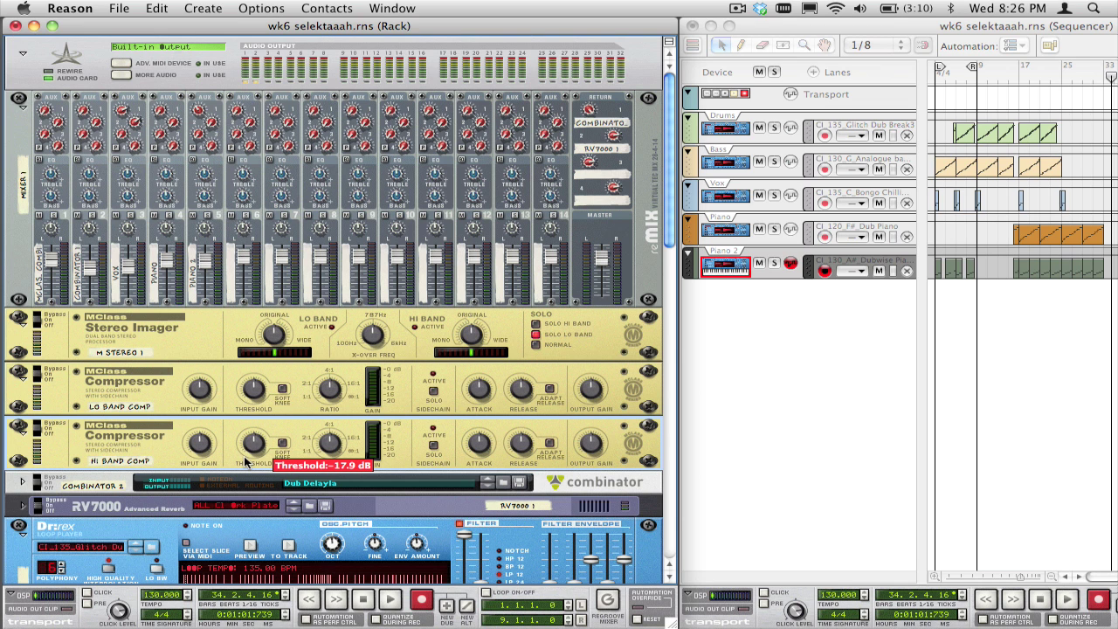
Step: Add a Spider Audio Merger & Splitter and cable it into mixer channel 9
key(F8)
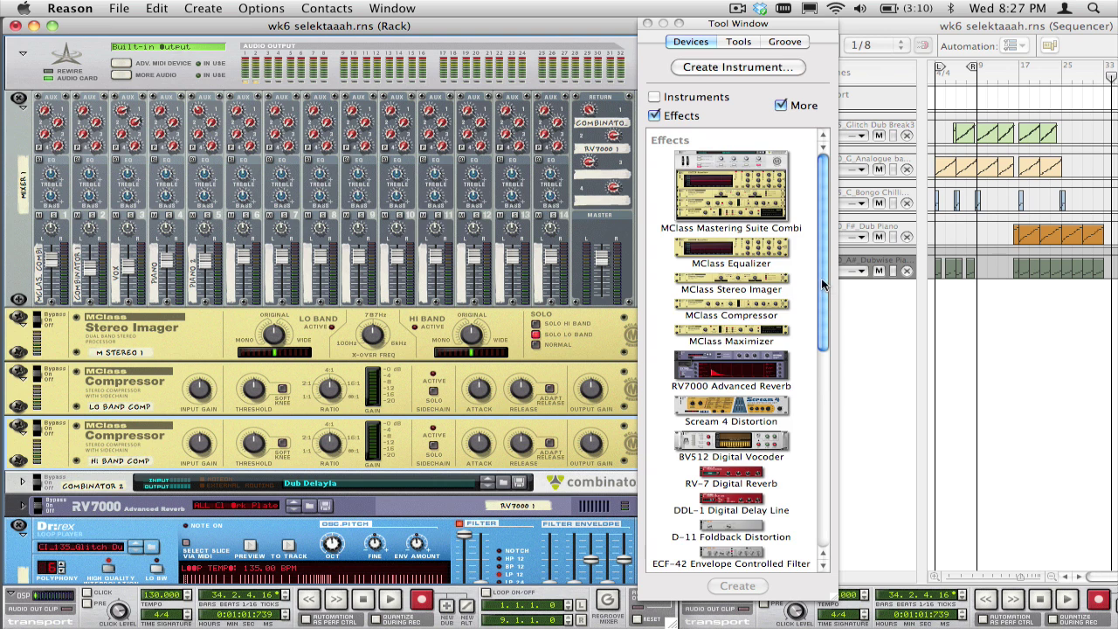
scroll(821, 277, down, 10)
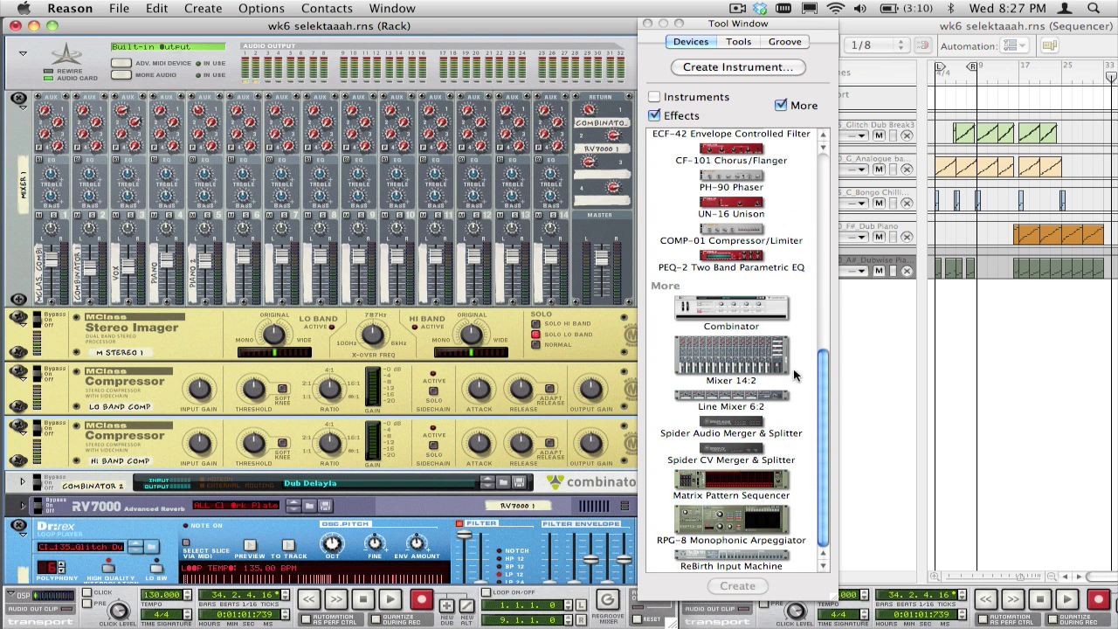
double_click(736, 427)
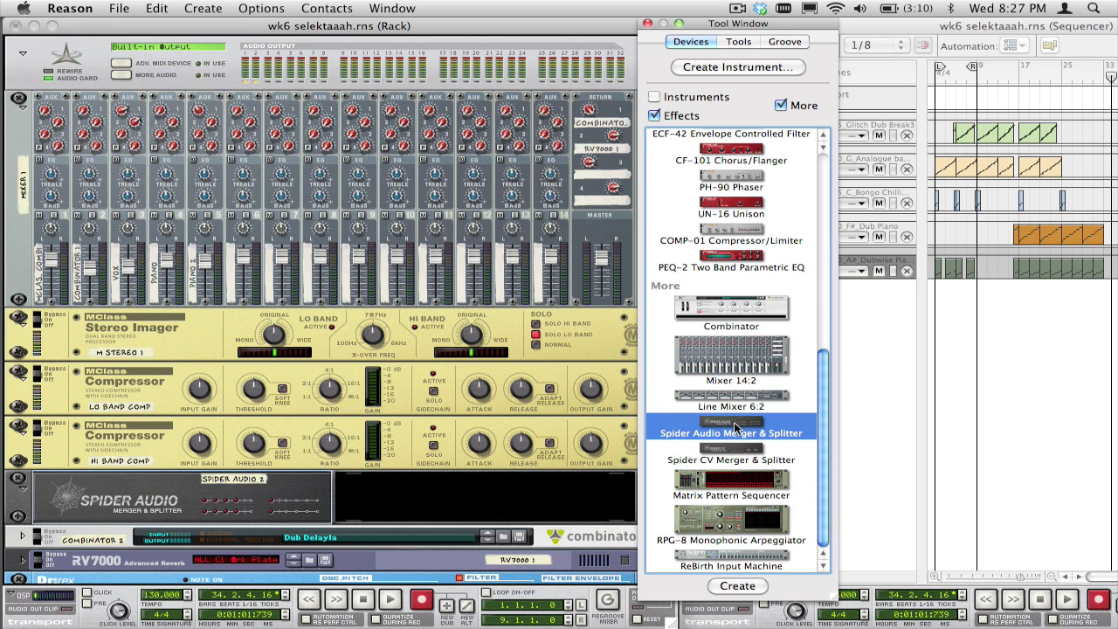
key(Tab)
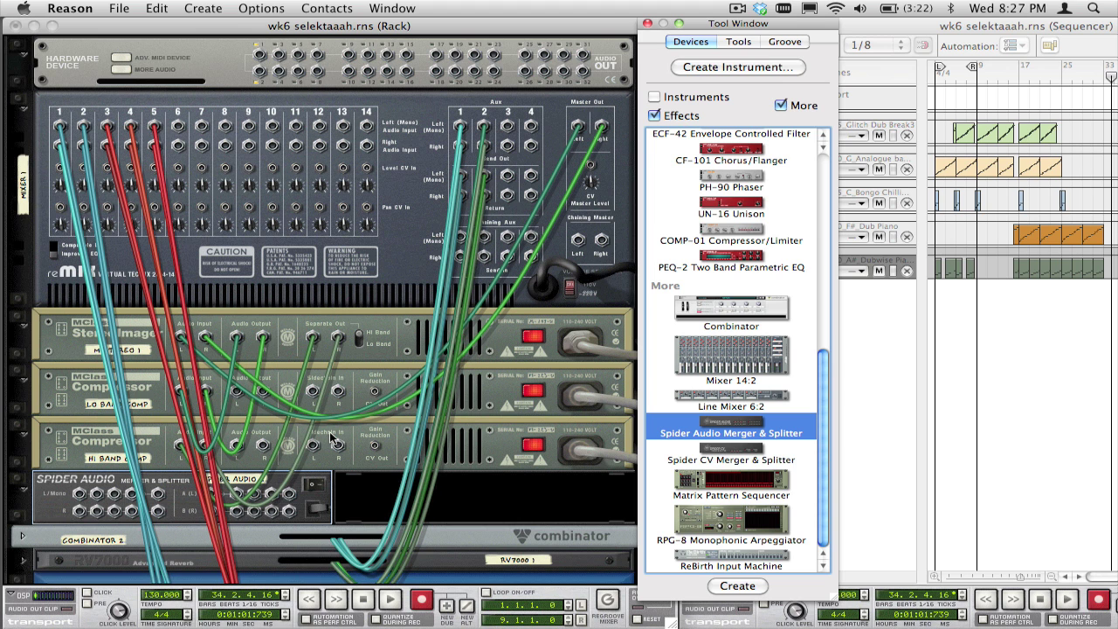
key(F8)
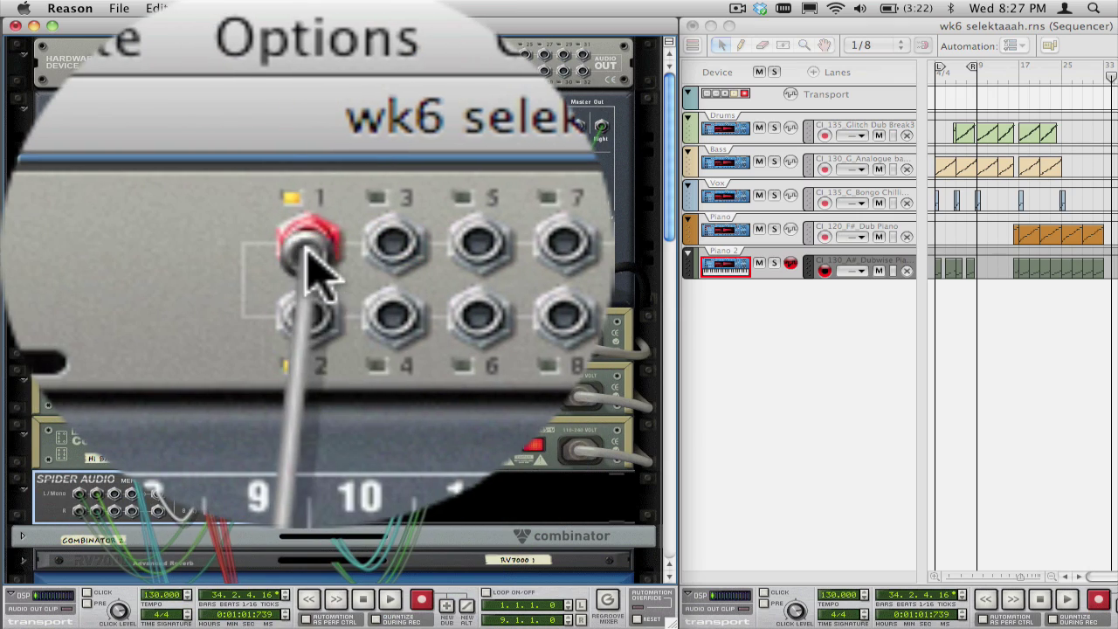
drag(259, 54, 250, 157)
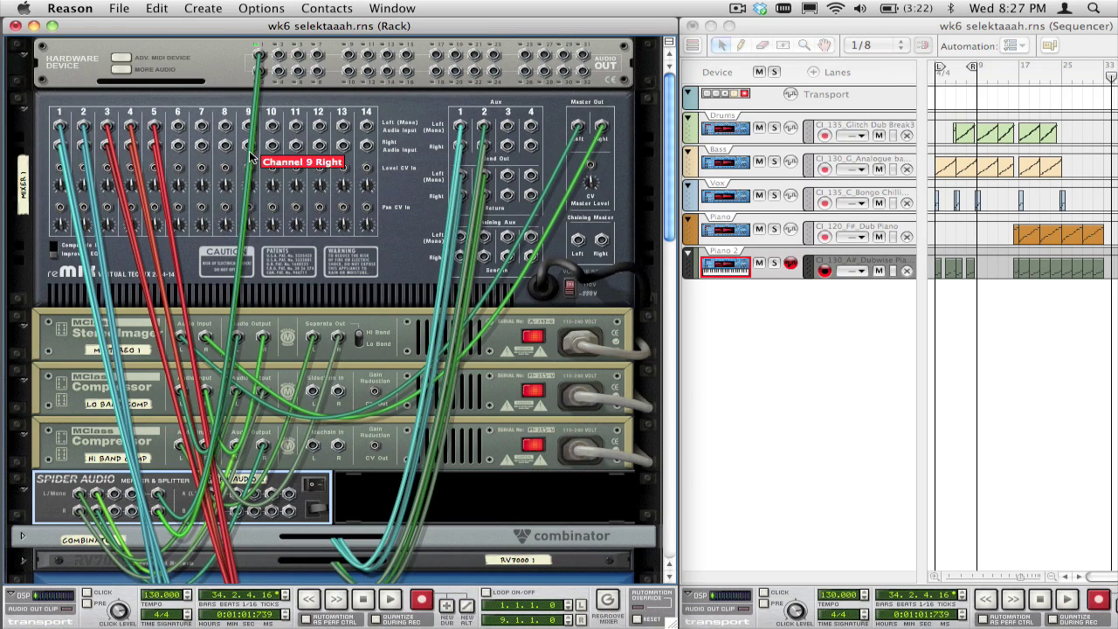
key(Tab)
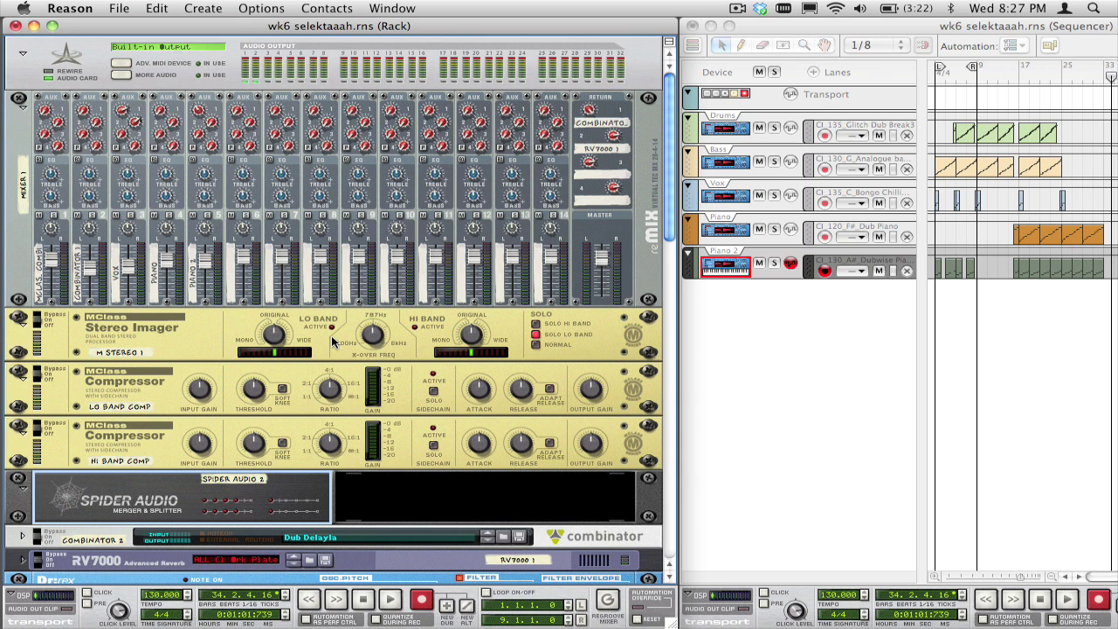
Step: Create MClass Stereo Imagers M Stereo 2 and M Stereo 3 below the Spider Audio
key(F8)
click(723, 286)
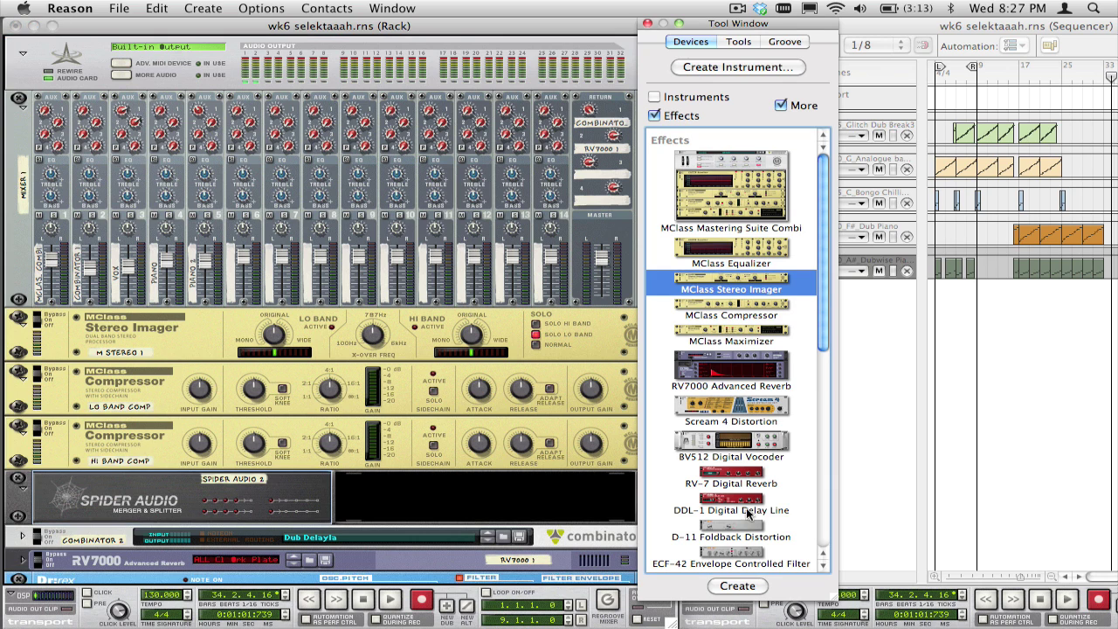
click(745, 587)
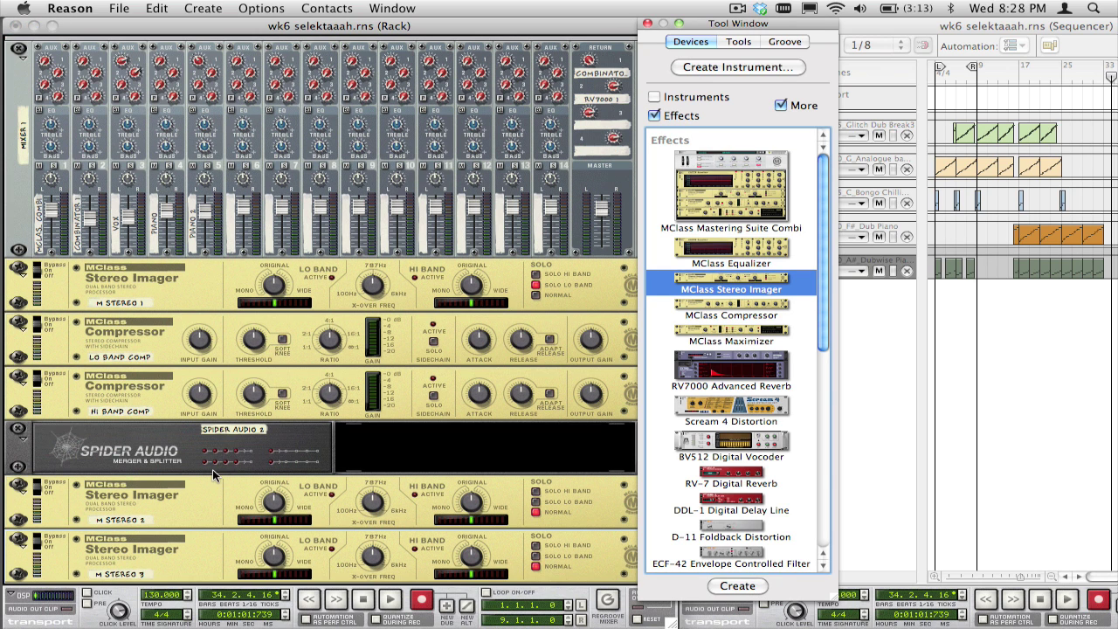
key(Tab)
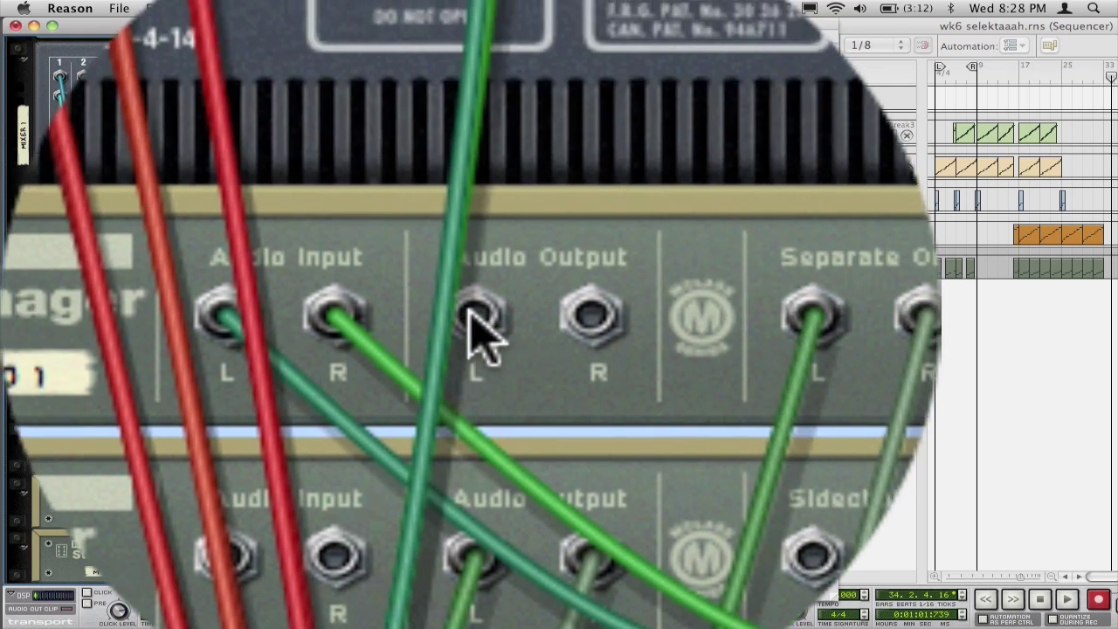
Step: Cable an output into M Stereo 2's left input and rename it 'Lo Band 1&2'
drag(471, 314, 225, 554)
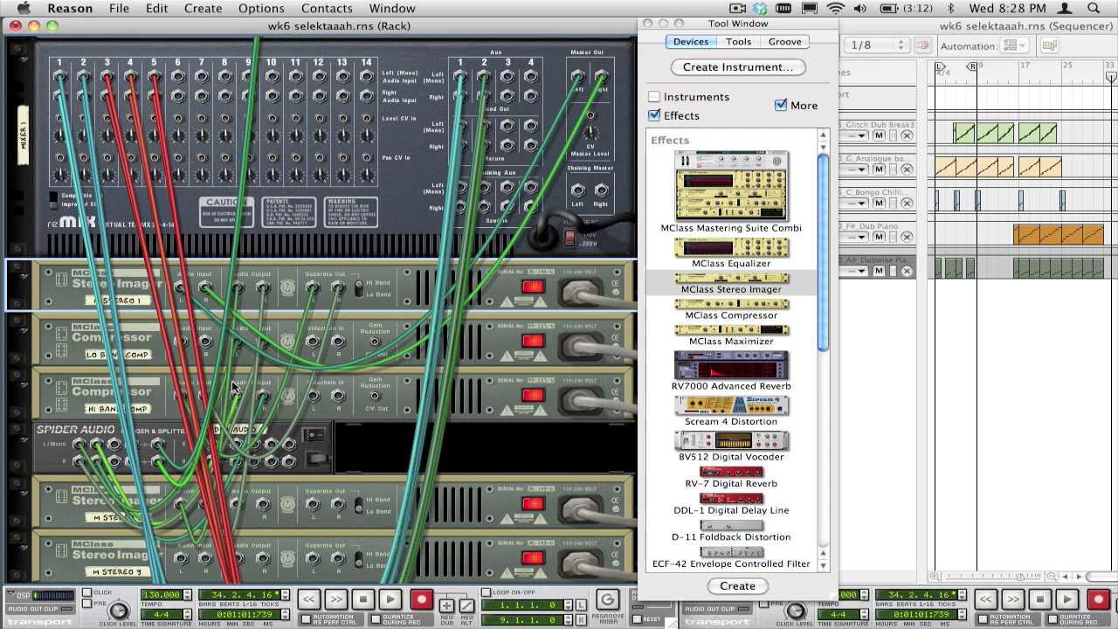
double_click(103, 518)
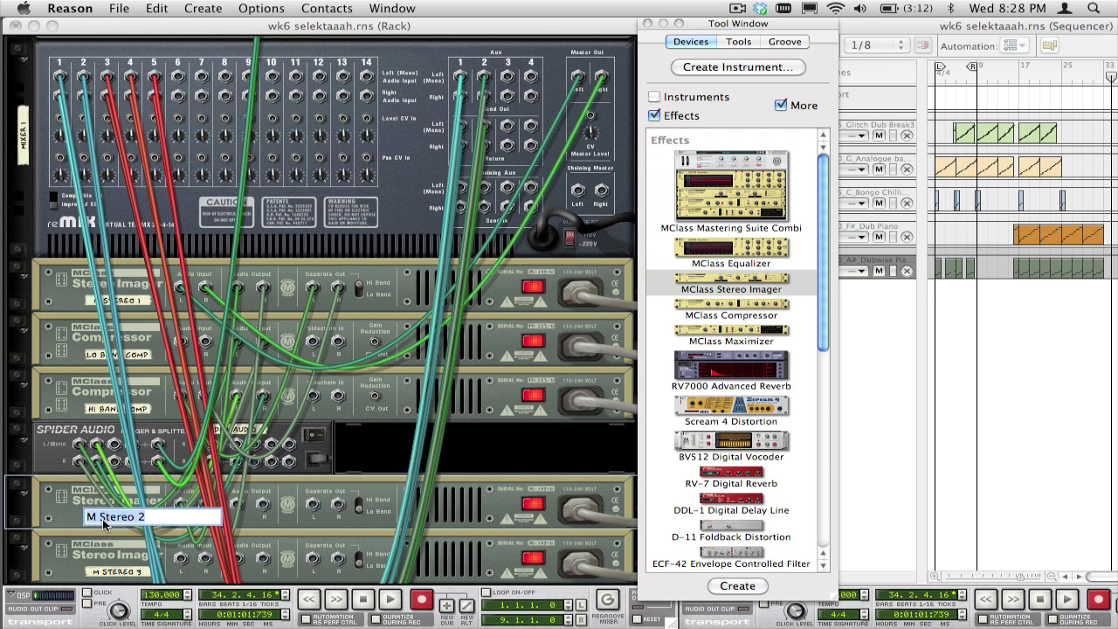
text(Lo Band 1)
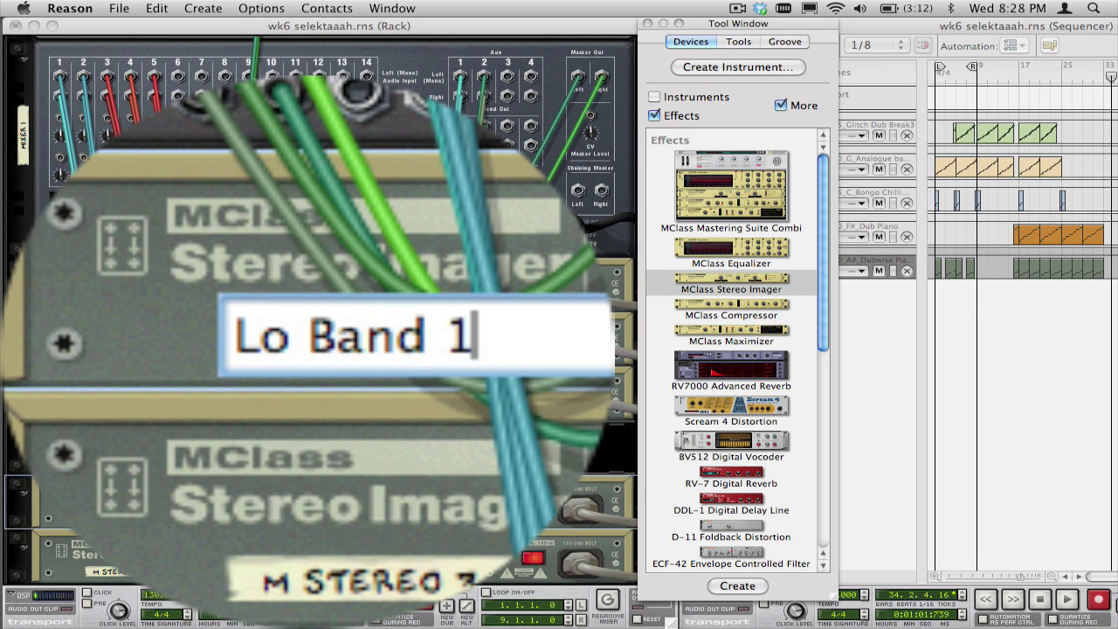
text(&2)
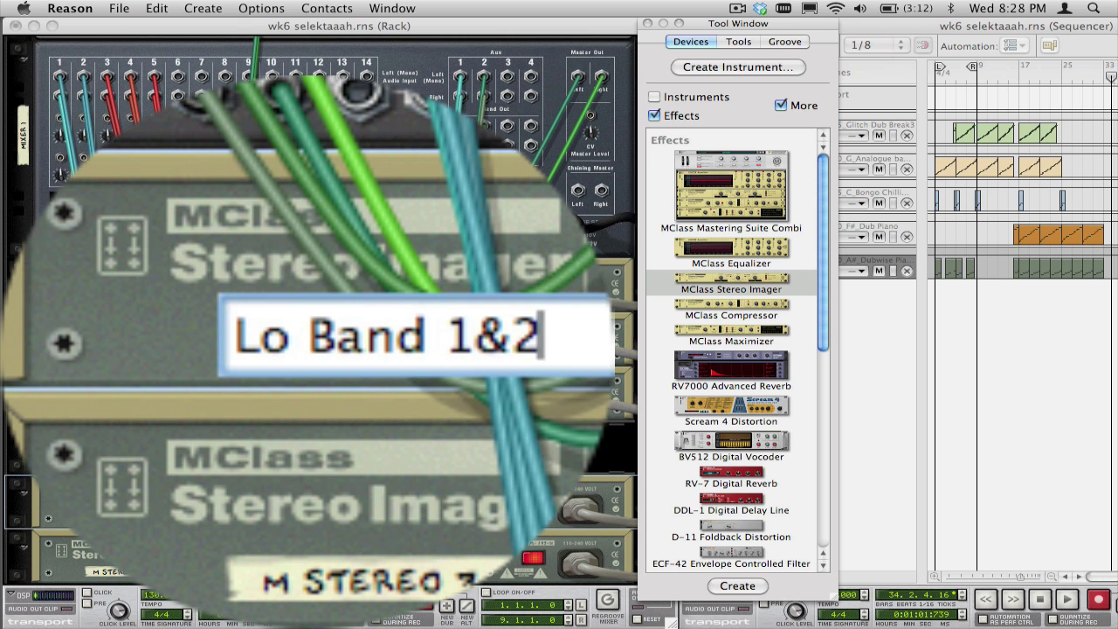
key(Return)
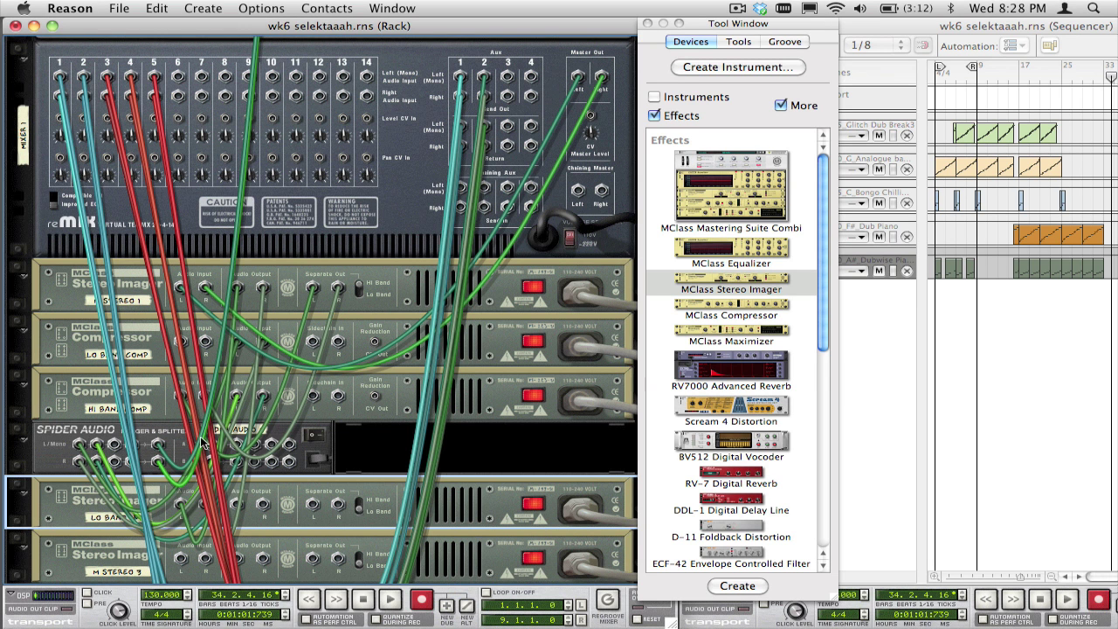
click(180, 399)
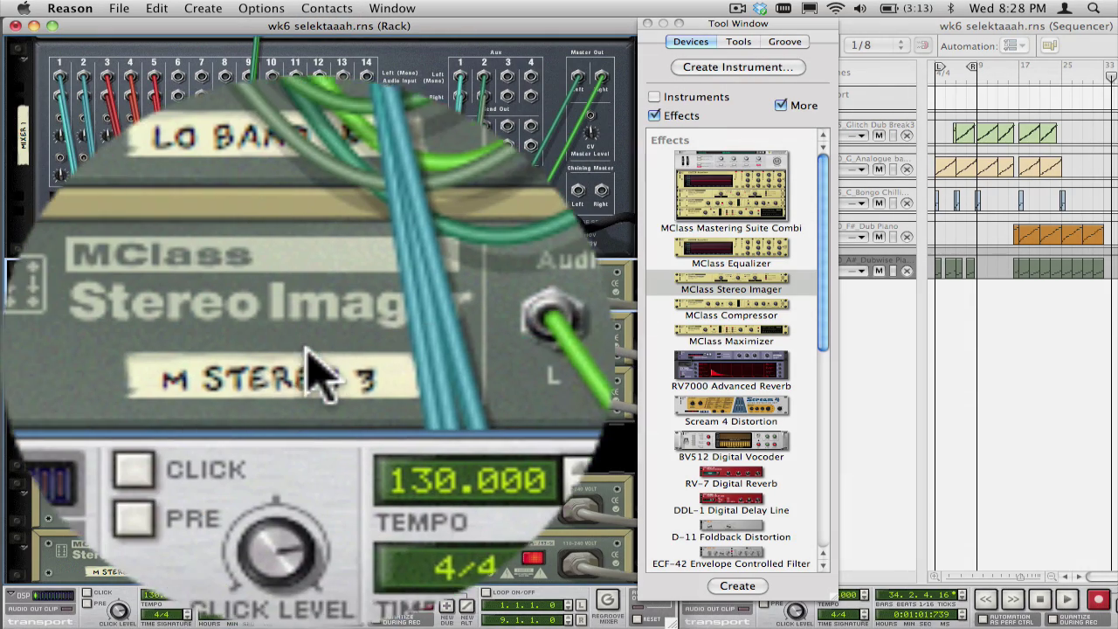
Step: Rename the M Stereo 3 imager 'Hi Band 1&2'
double_click(118, 572)
text(H)
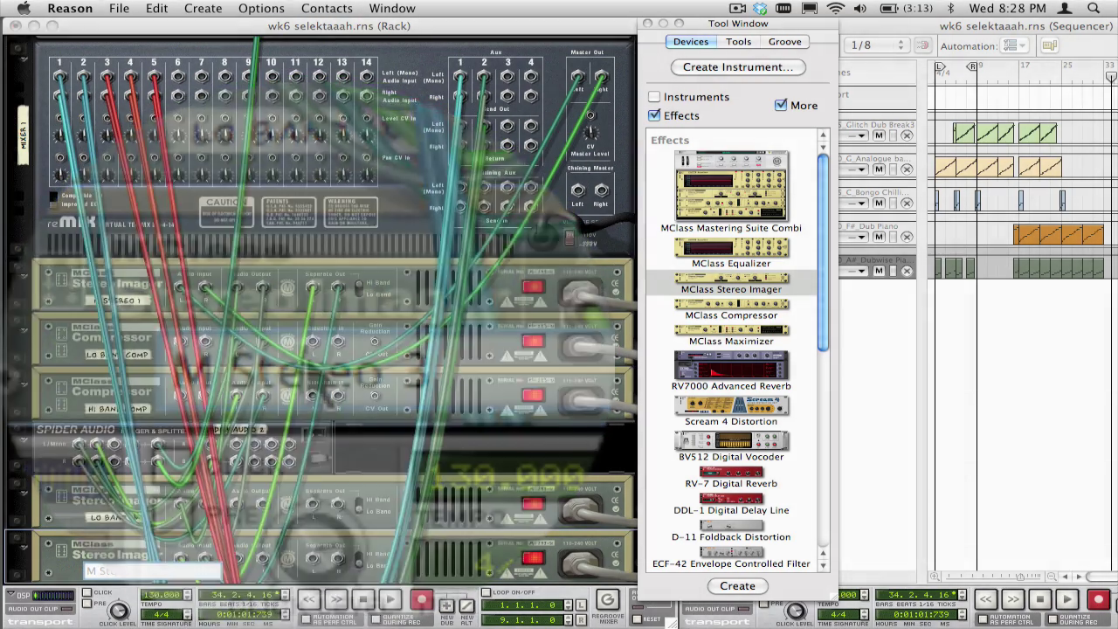
text(i Band 1)
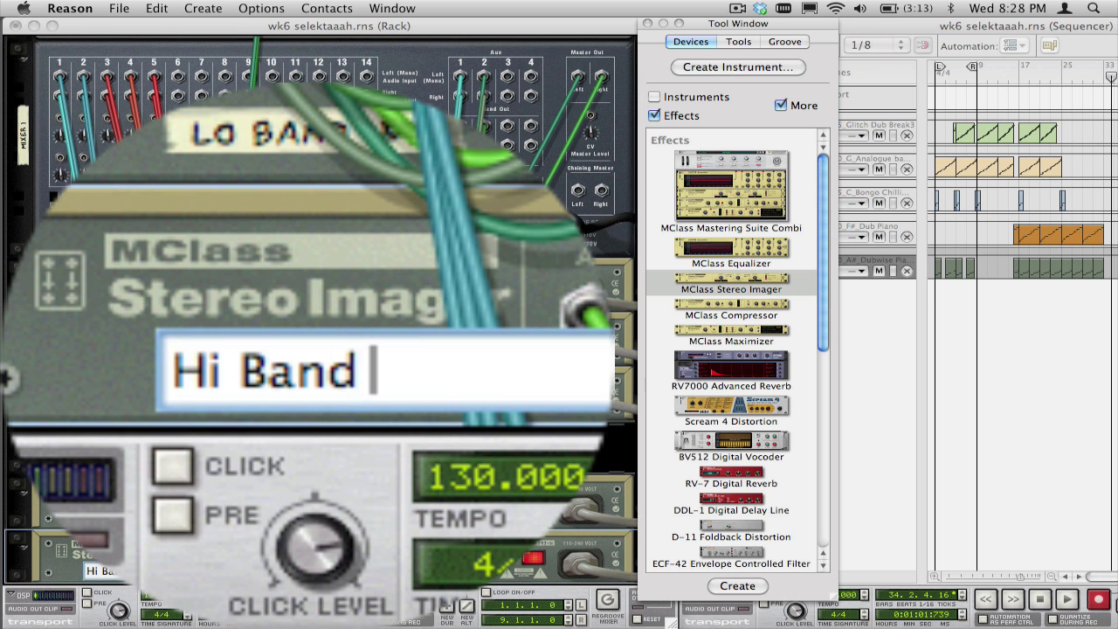
text(&2)
key(Return)
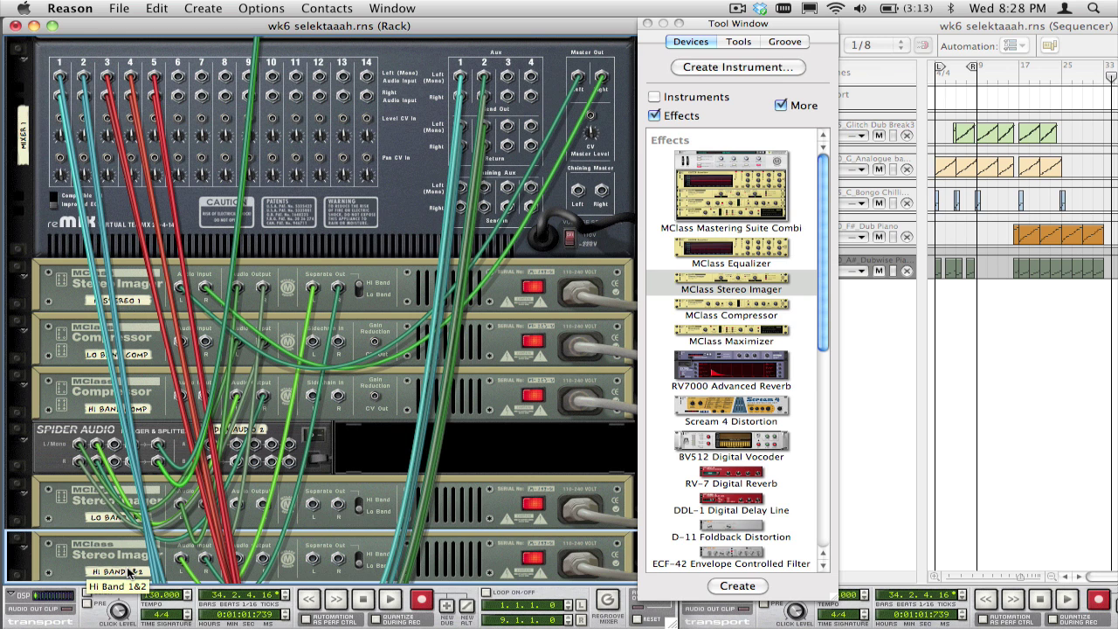
key(Tab)
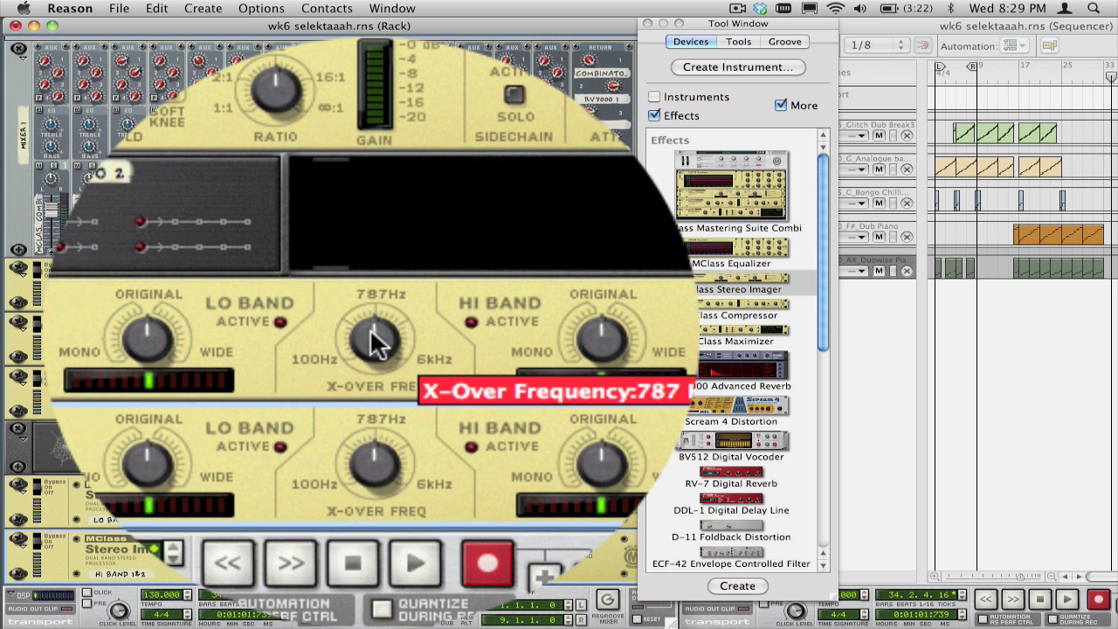
Step: Lower Lo Band 1&2's crossover to 340 Hz and raise Hi Band 1&2's to about 1.94 kHz
drag(370, 328, 373, 388)
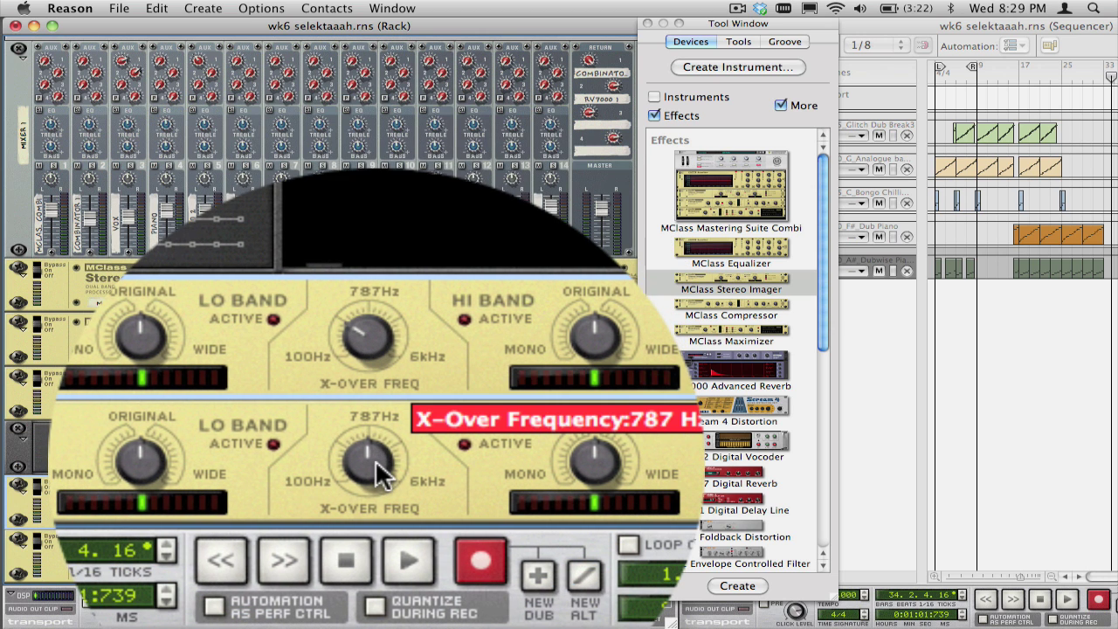
drag(376, 461, 376, 443)
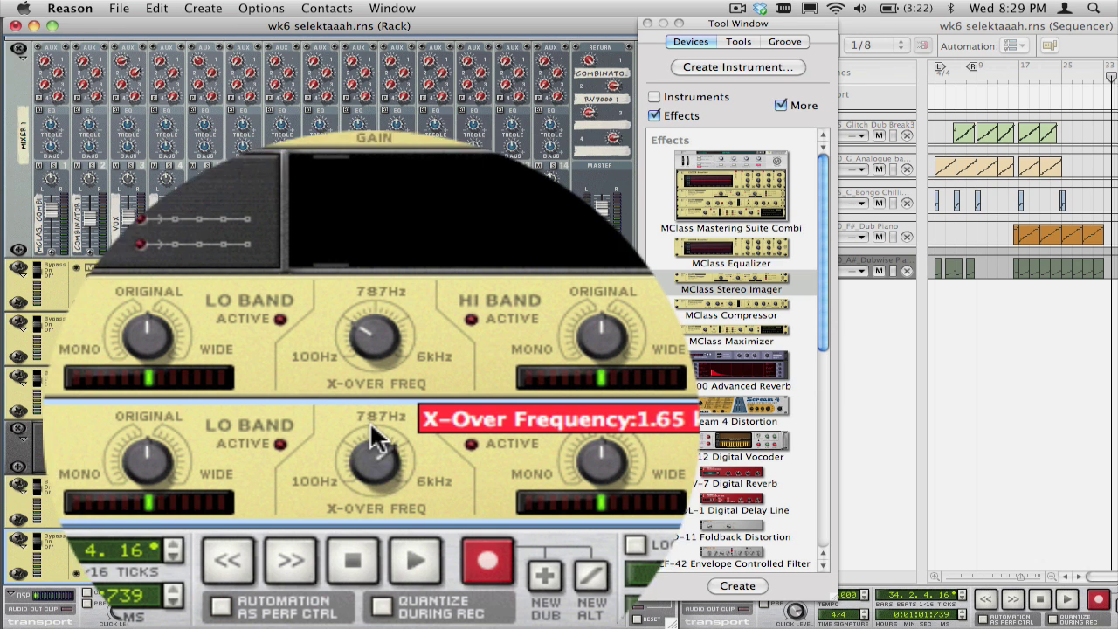
key(F8)
Step: Solo the lower imager's low band and set its Separate Out to Hi Band
click(535, 460)
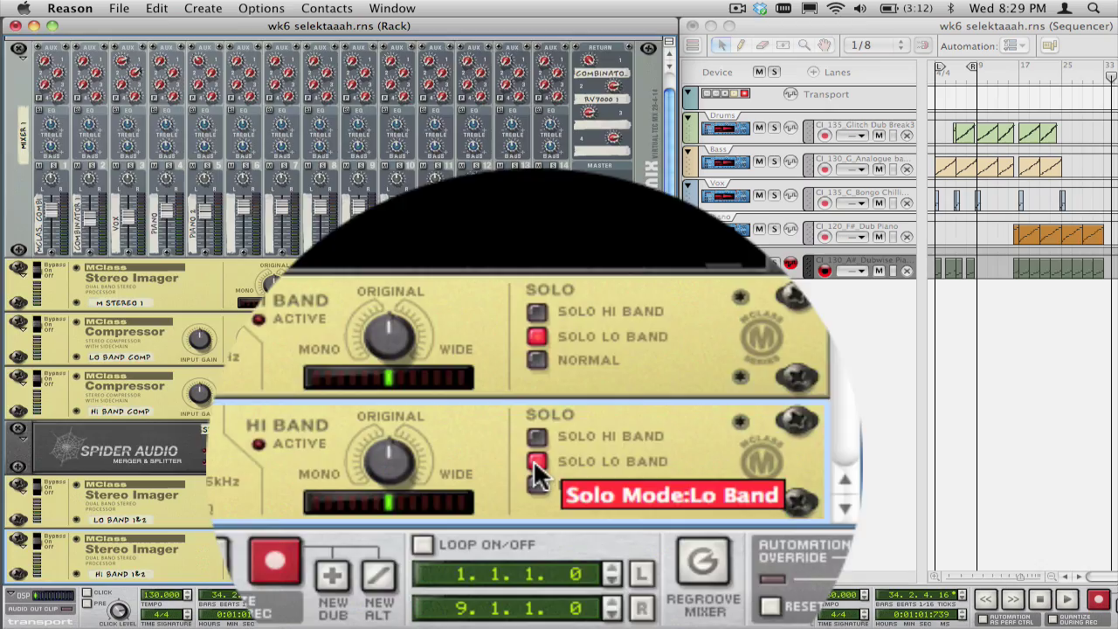
key(Tab)
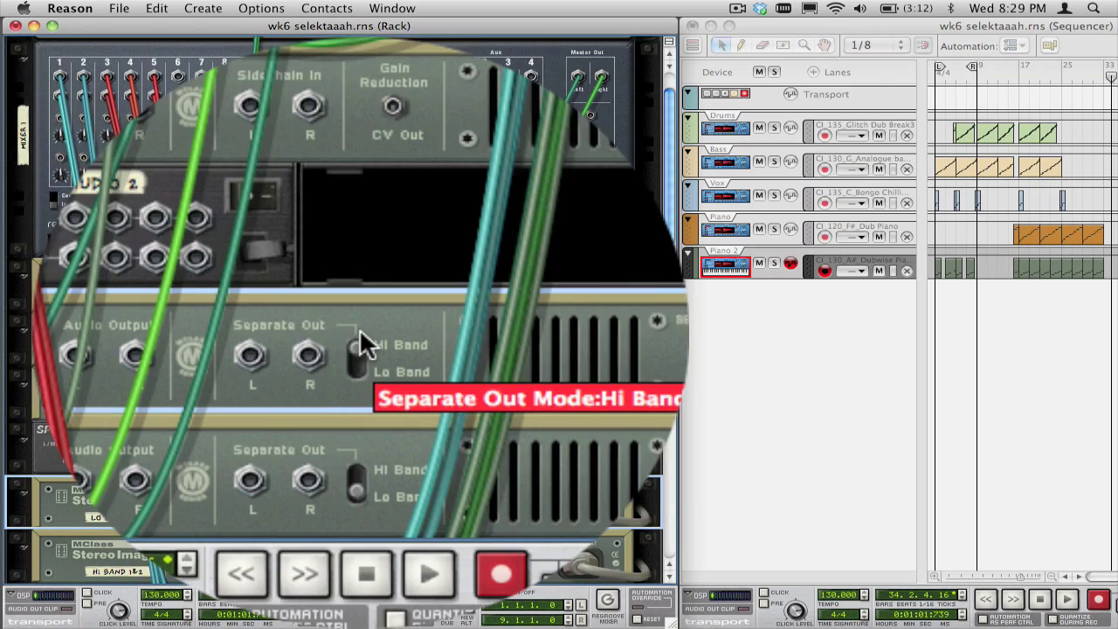
click(361, 457)
key(Tab)
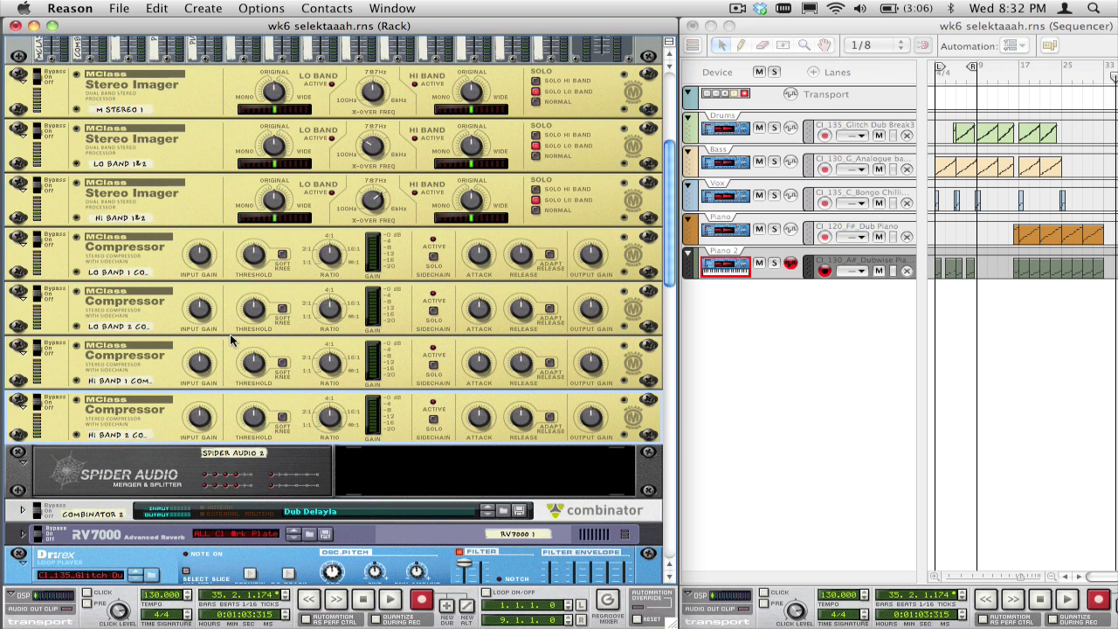
Step: Select the three Stereo Imagers, four compressors and Spider Audio, and combine them into Combinator 3
click(166, 96)
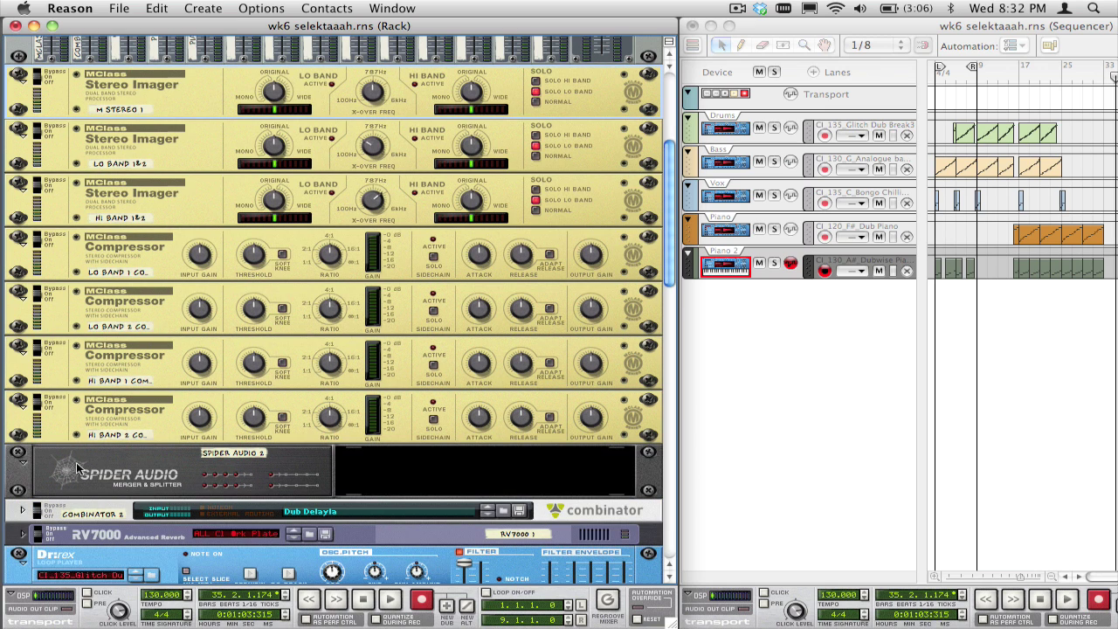
click(74, 460)
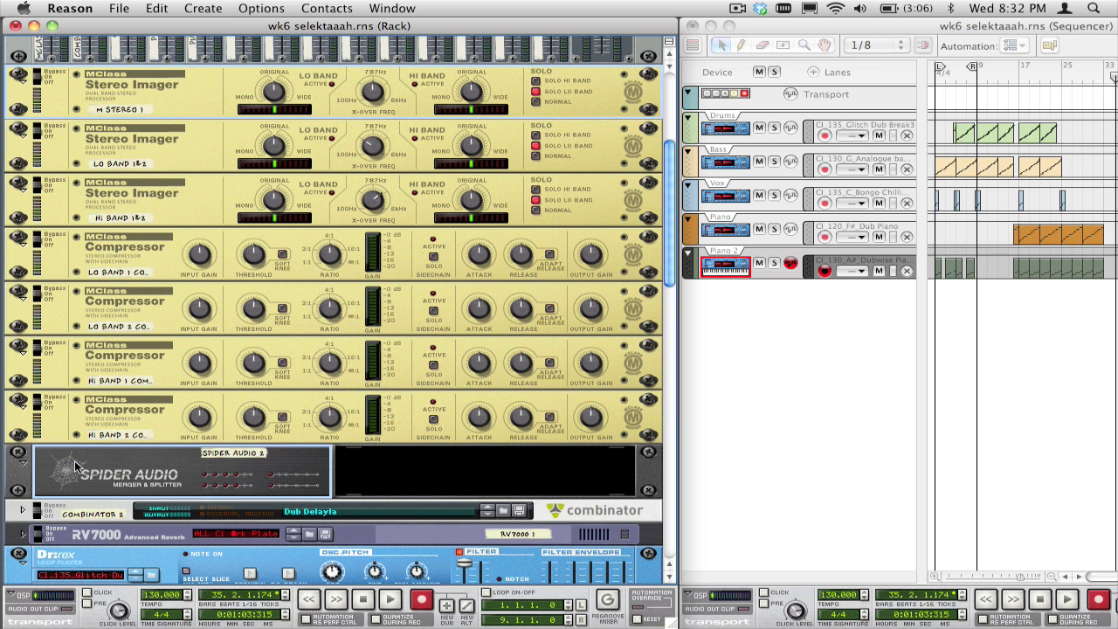
shift+click(74, 358)
shift+click(76, 332)
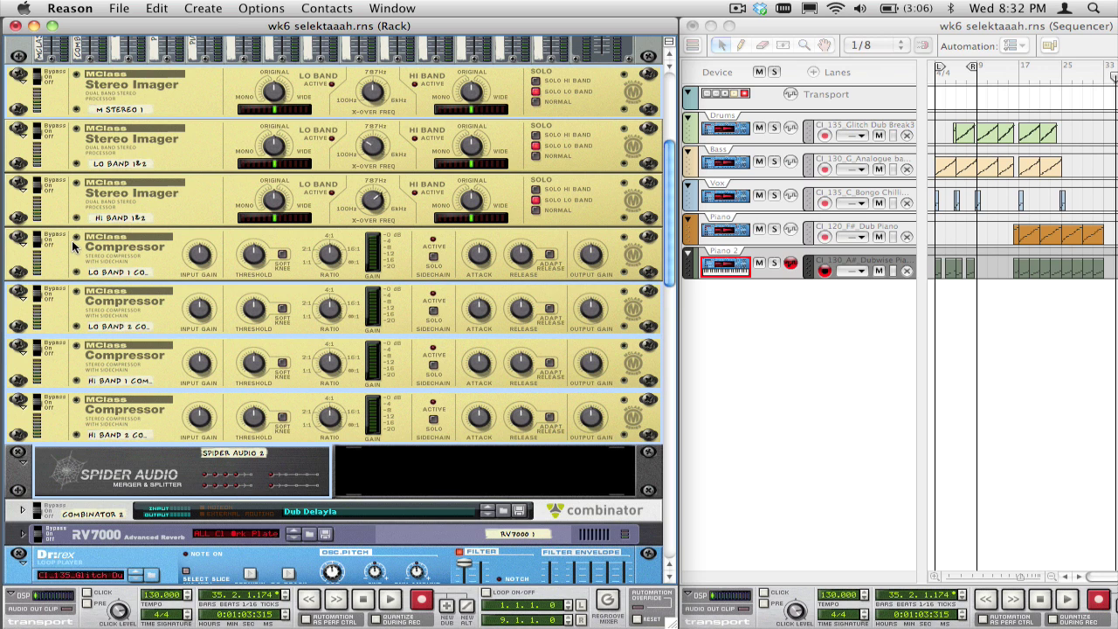
shift+click(76, 248)
shift+click(74, 221)
shift+click(75, 168)
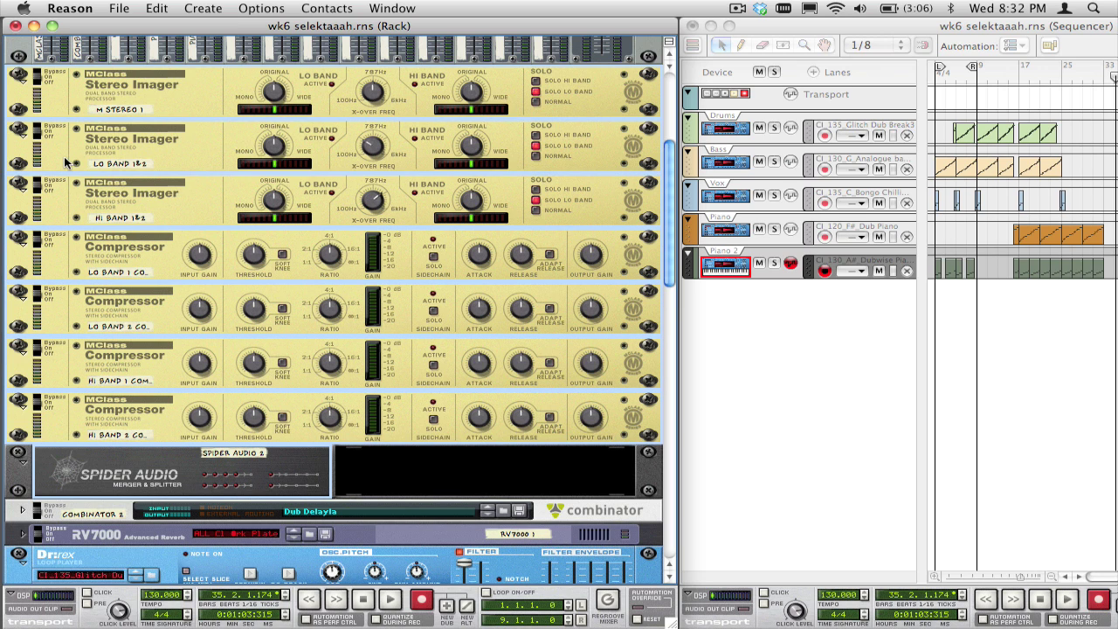
right_click(68, 158)
click(117, 288)
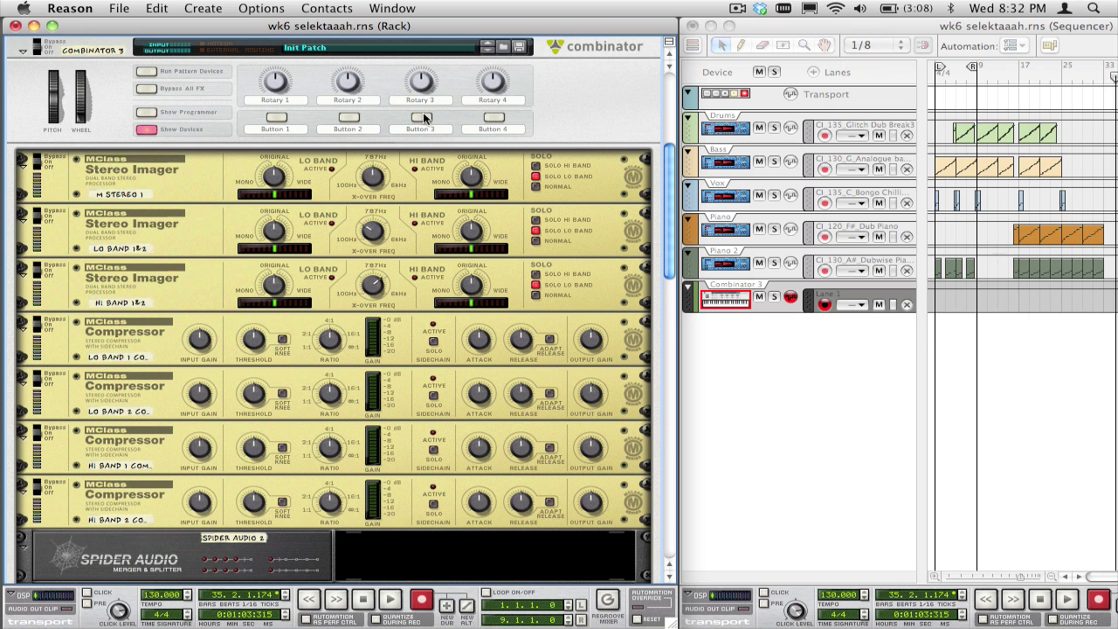
Step: Save the combinator patch as '4 Band Comp'
click(519, 46)
text(4 Band Co)
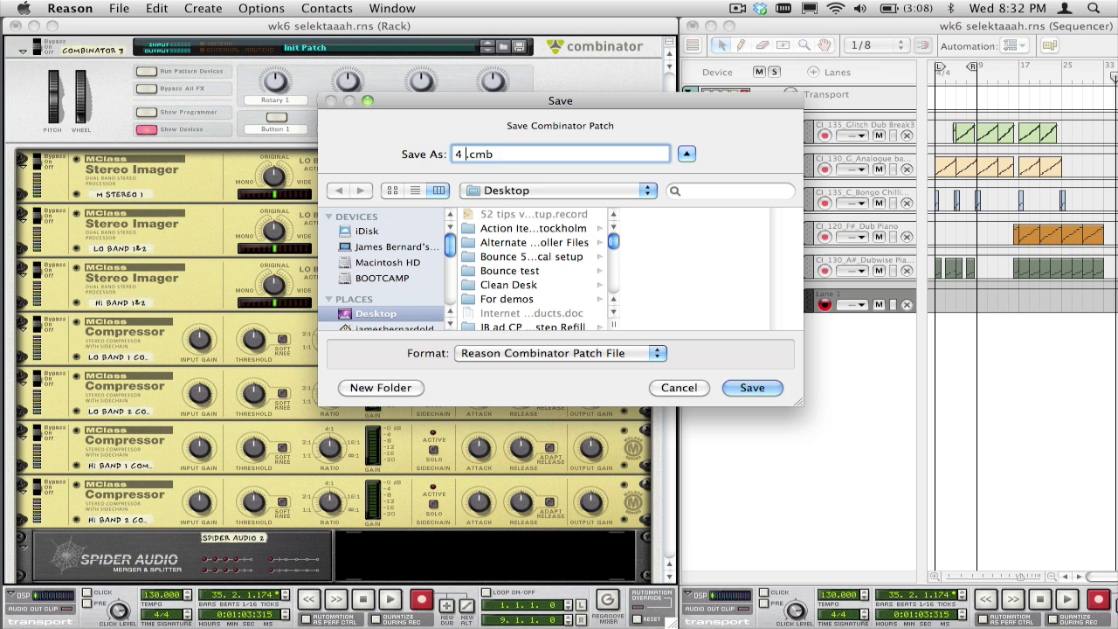
text(mp)
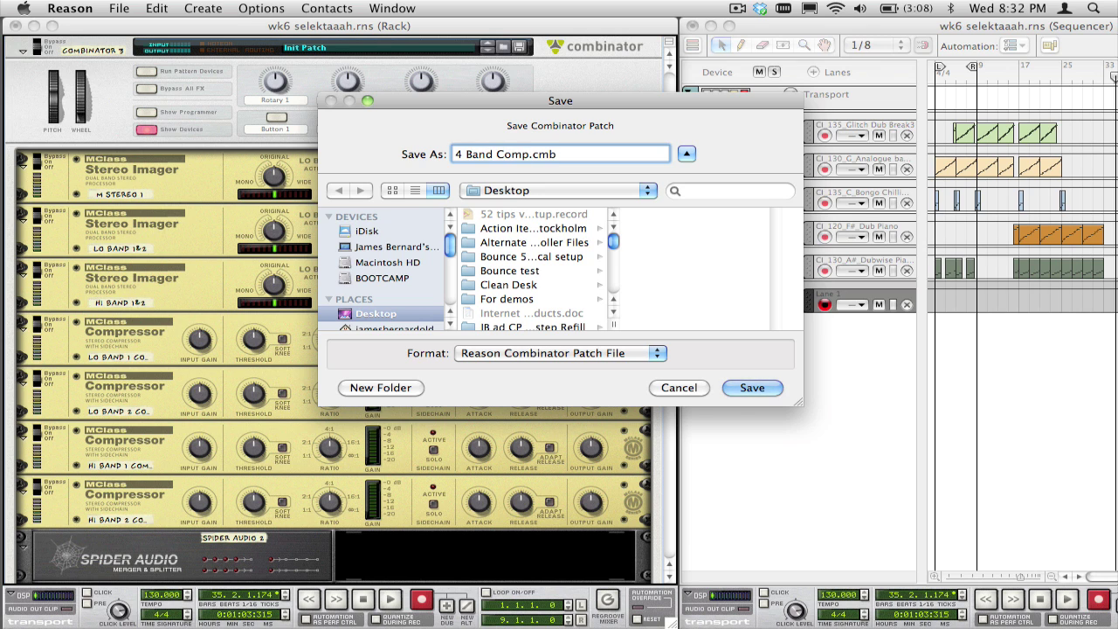
key(Return)
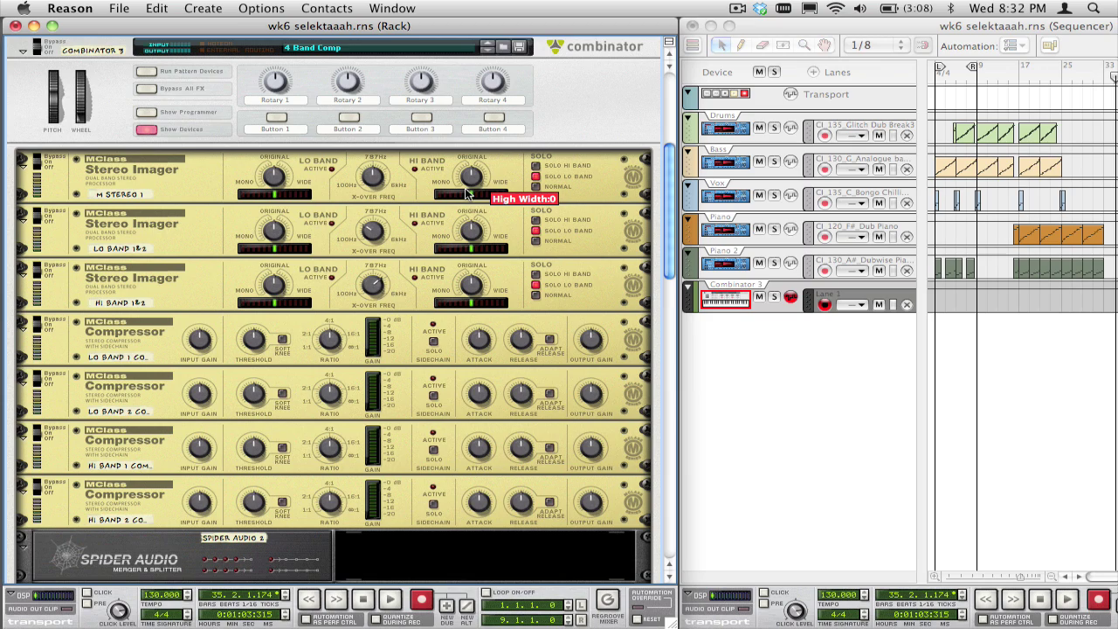
Step: Check the 4 Band Comp combinator's rear cable connections
scroll(466, 193, down, 2)
scroll(465, 193, up, 5)
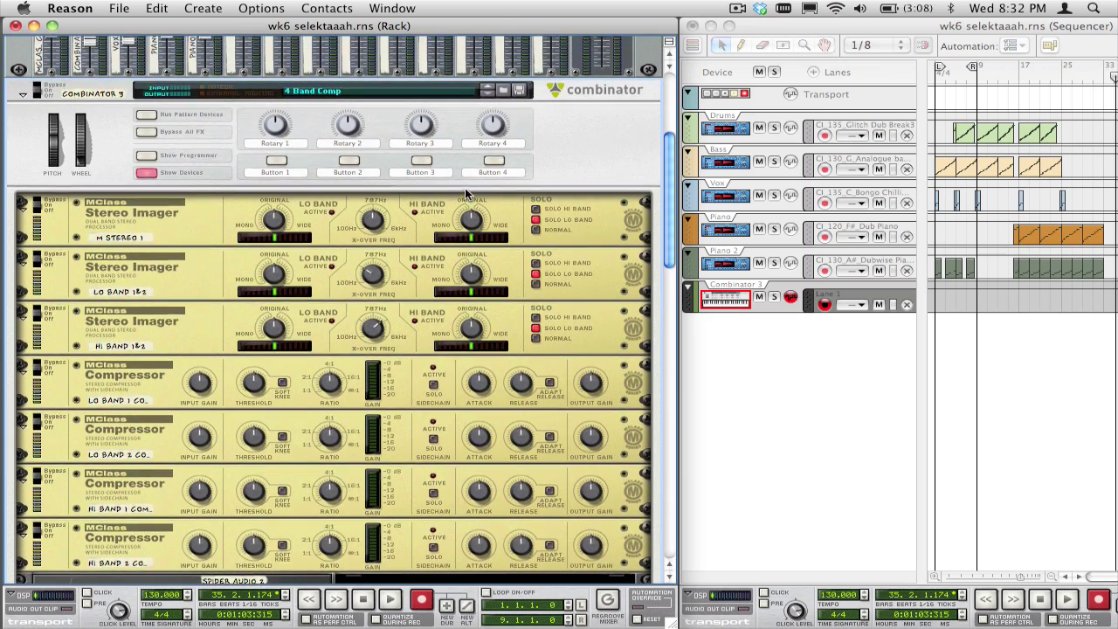
scroll(464, 187, up, 3)
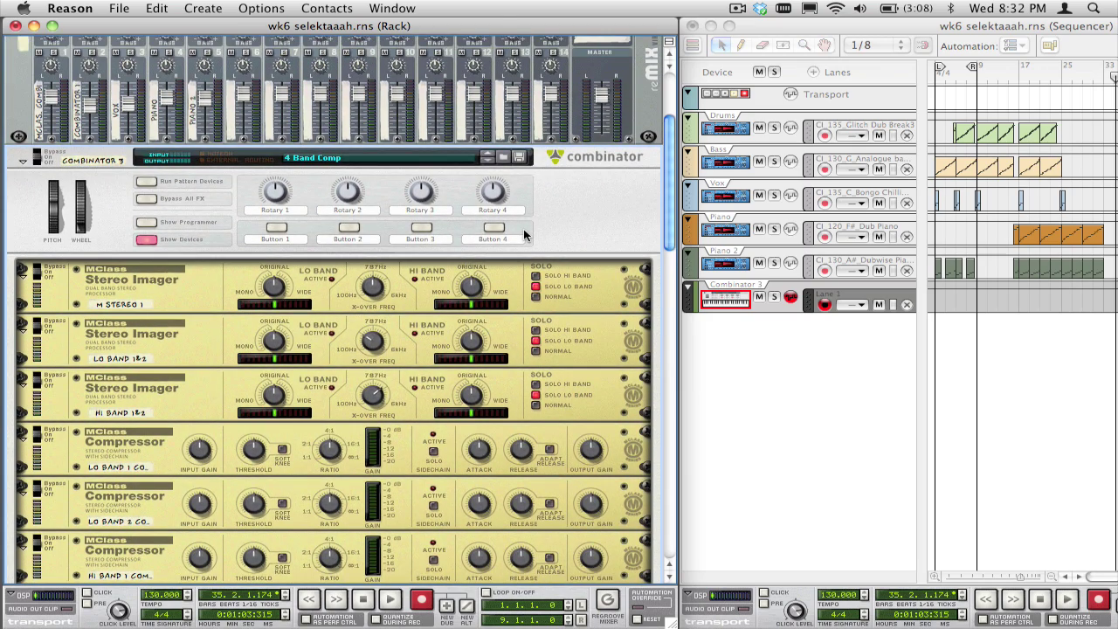
key(Tab)
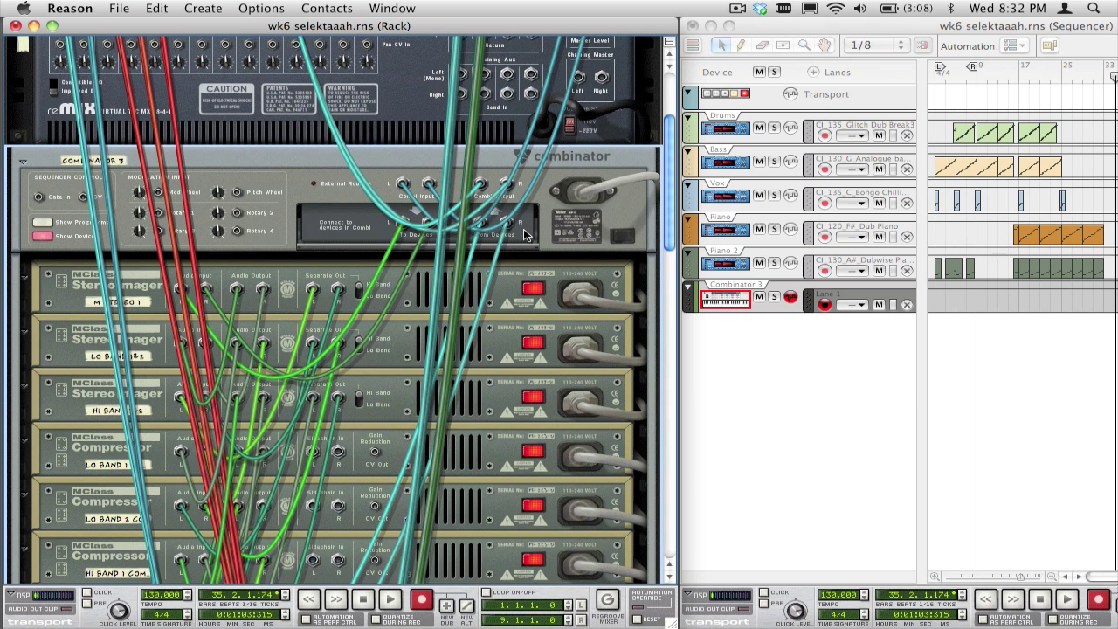
key(Tab)
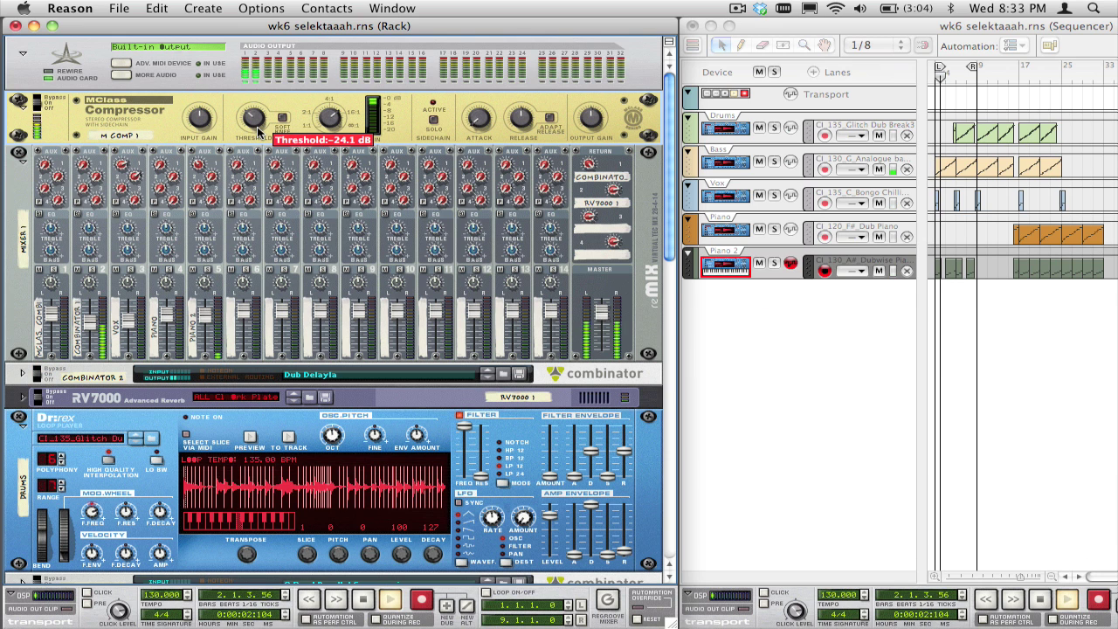
Step: Lower the MClass Compressor threshold slightly to -24.7 dB while the song plays
drag(258, 131, 259, 135)
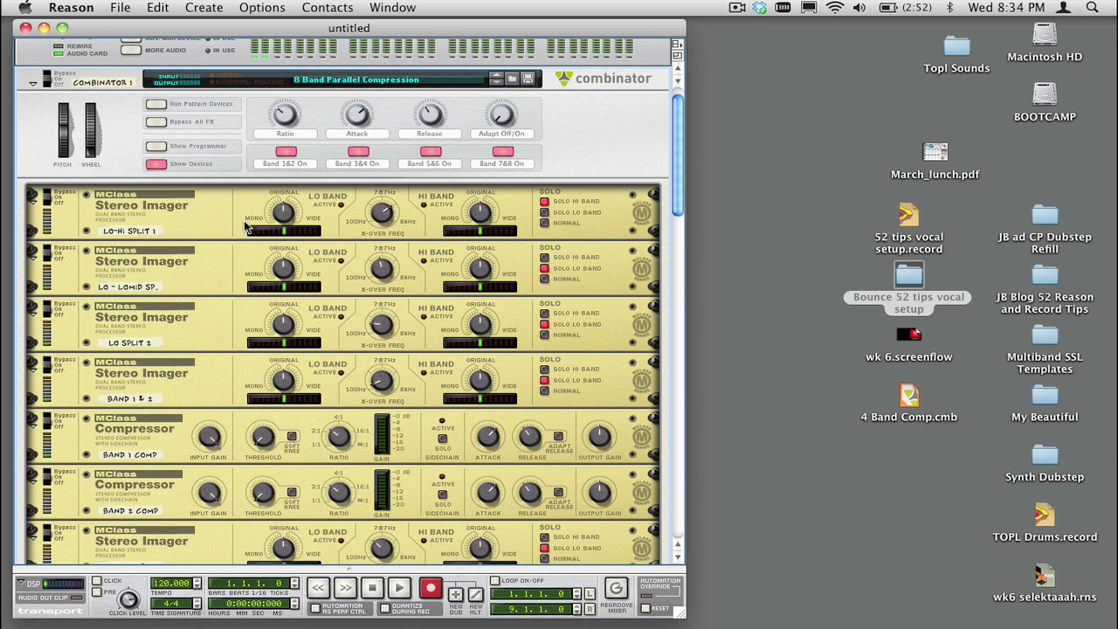
Step: Flip the 8 Band Parallel Compression rack to inspect its patch cables, then flip it back
scroll(246, 227, down, 5)
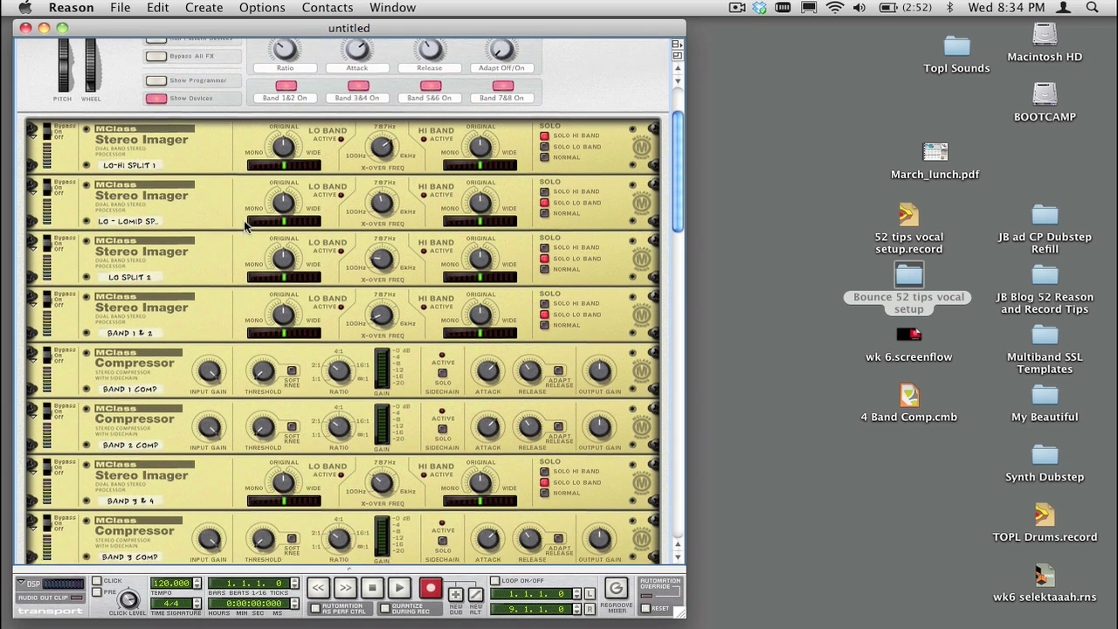
key(Tab)
scroll(246, 227, down, 10)
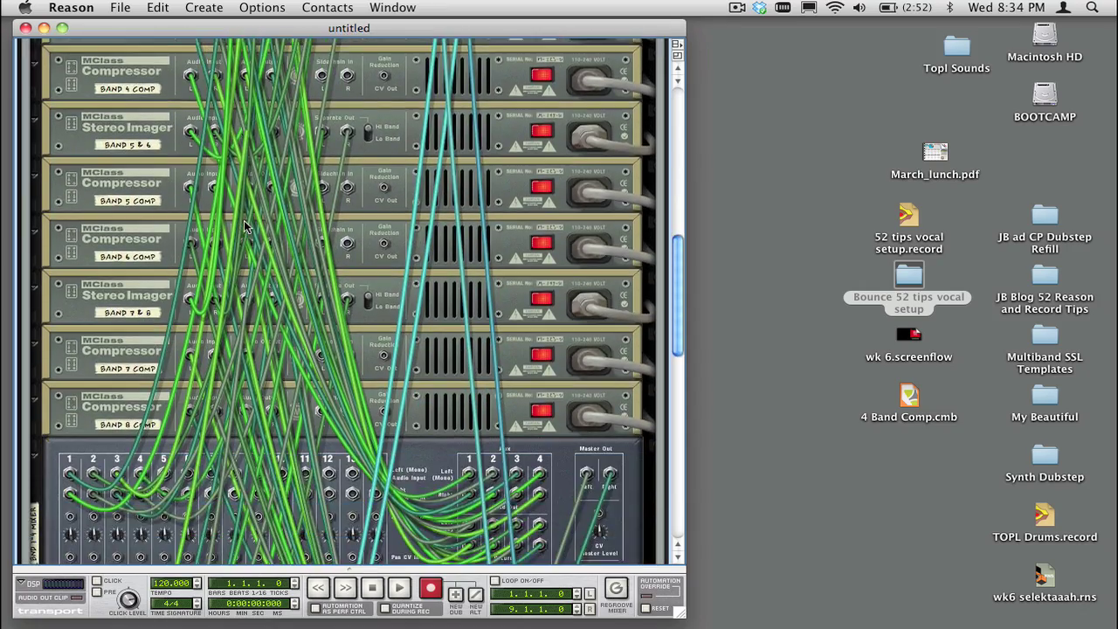
scroll(245, 226, down, 3)
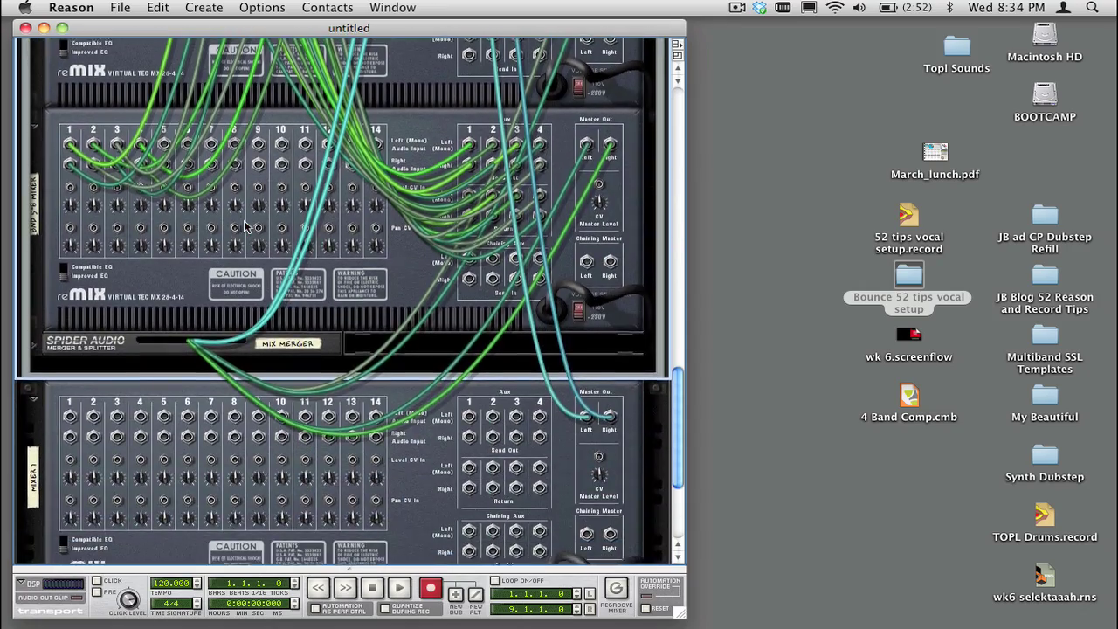
scroll(244, 226, up, 6)
scroll(245, 223, up, 10)
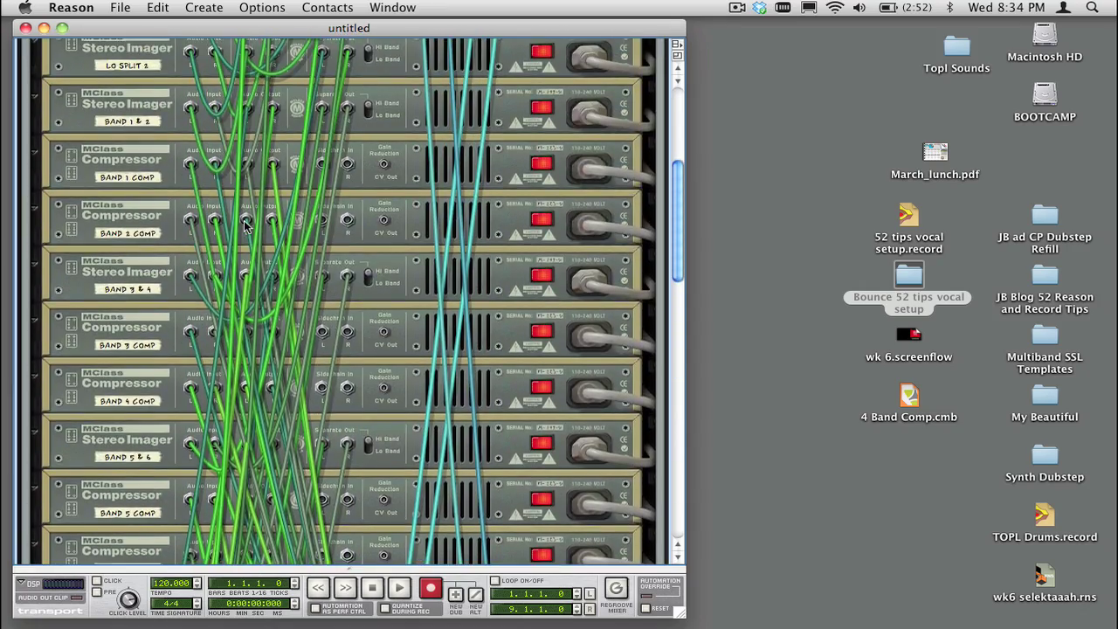
scroll(245, 225, up, 1)
key(Tab)
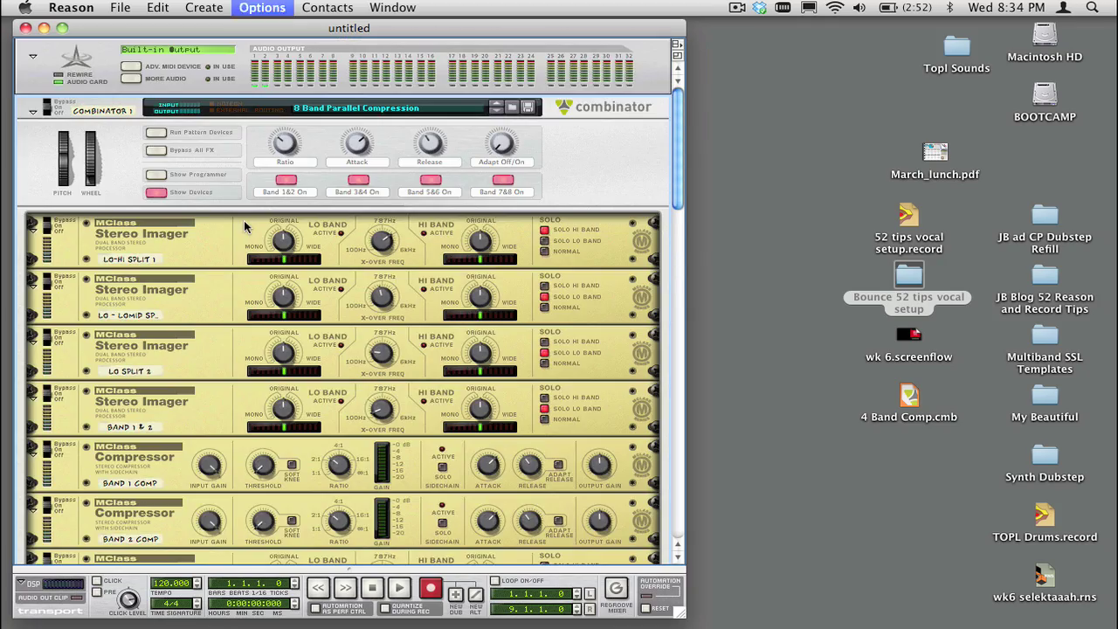
Step: Scroll through the front panels, then show the 4 Band SSL Comp Template's mixer in Record
scroll(245, 225, down, 2)
scroll(246, 227, down, 15)
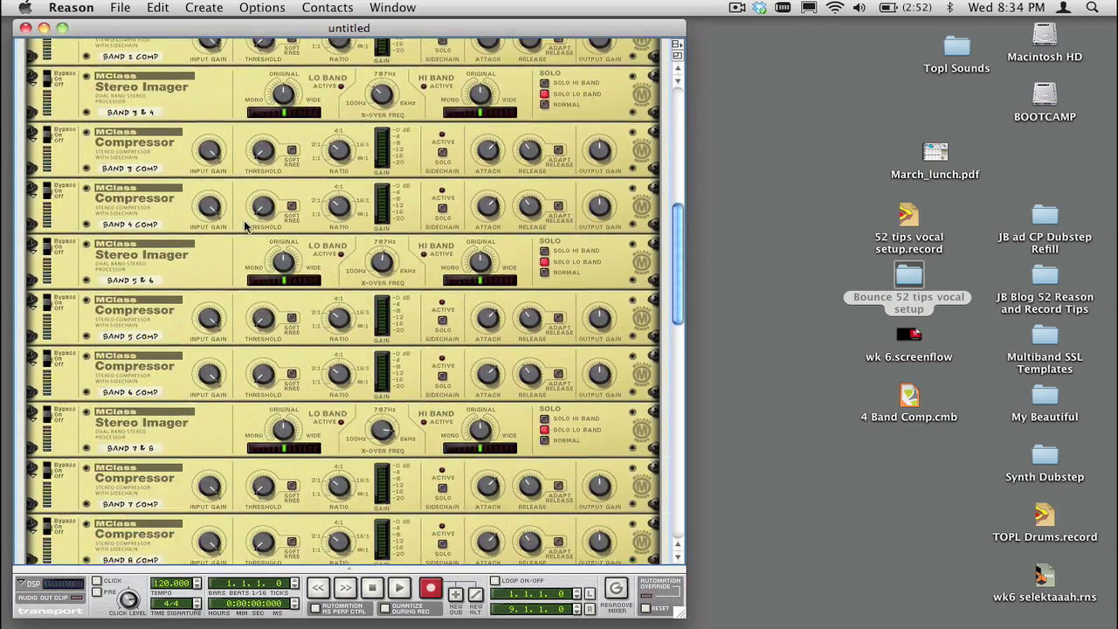
scroll(244, 230, down, 5)
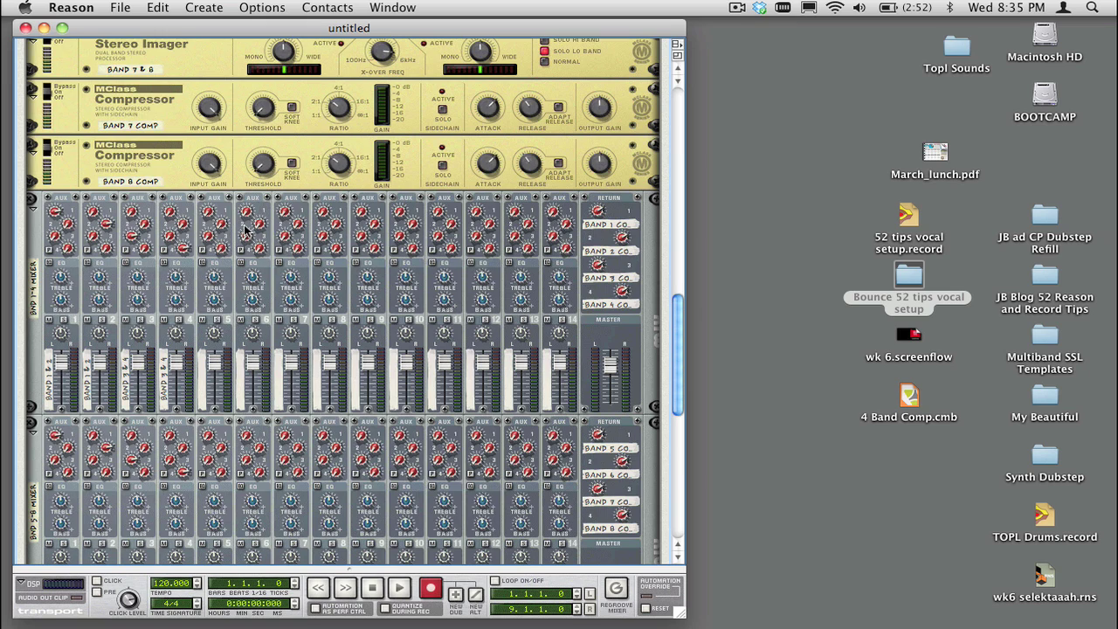
scroll(245, 229, up, 15)
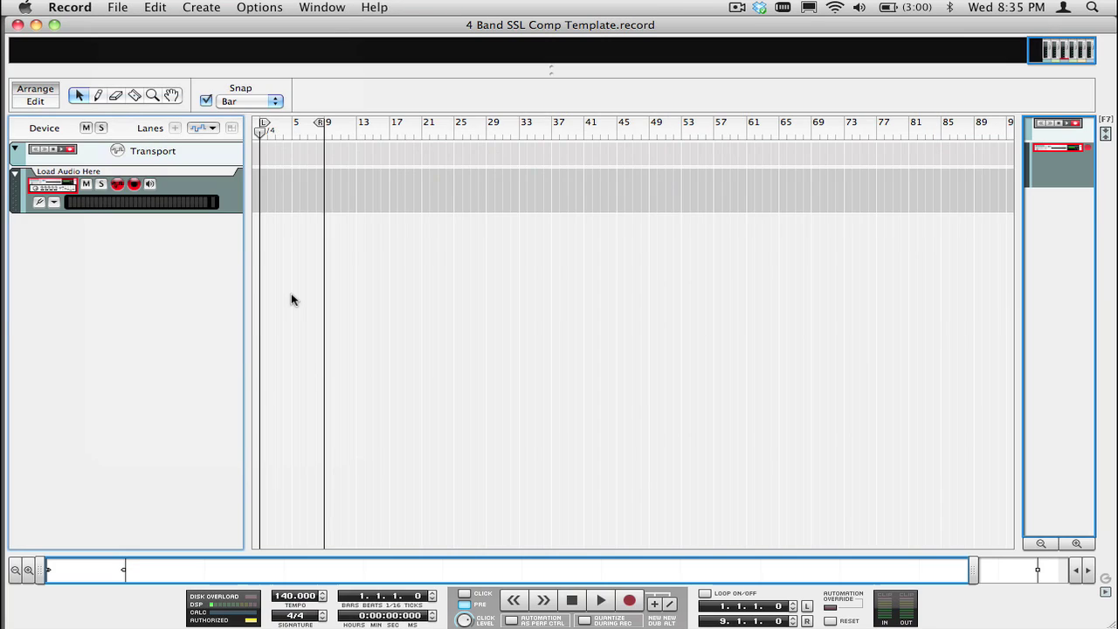
key(F5)
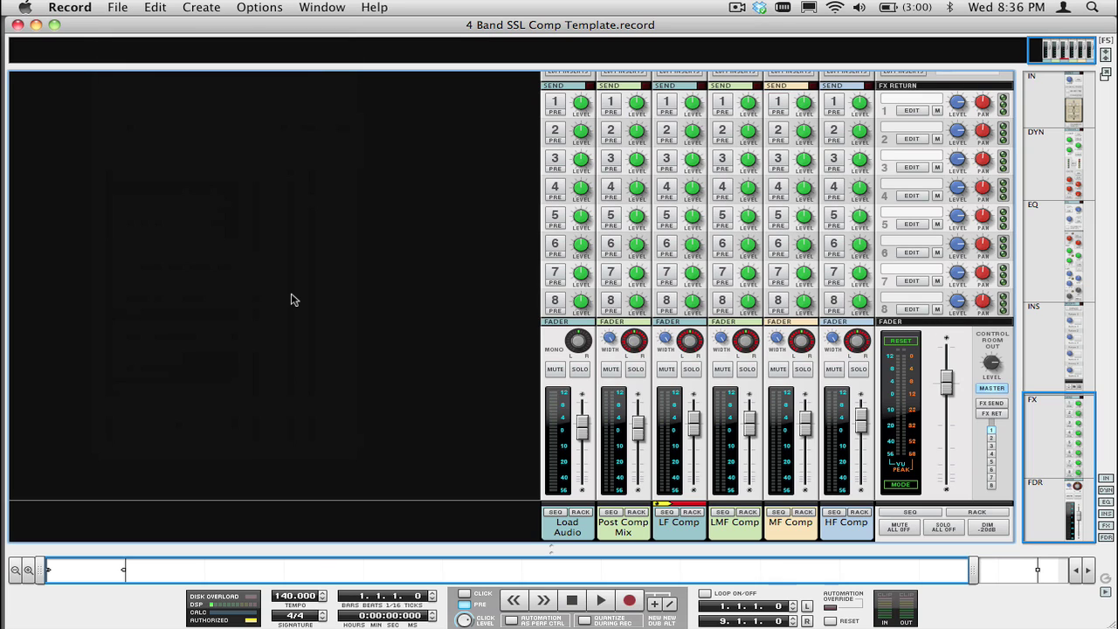
Step: Scroll the template's mixer, then switch to its device rack with F6
scroll(291, 299, up, 10)
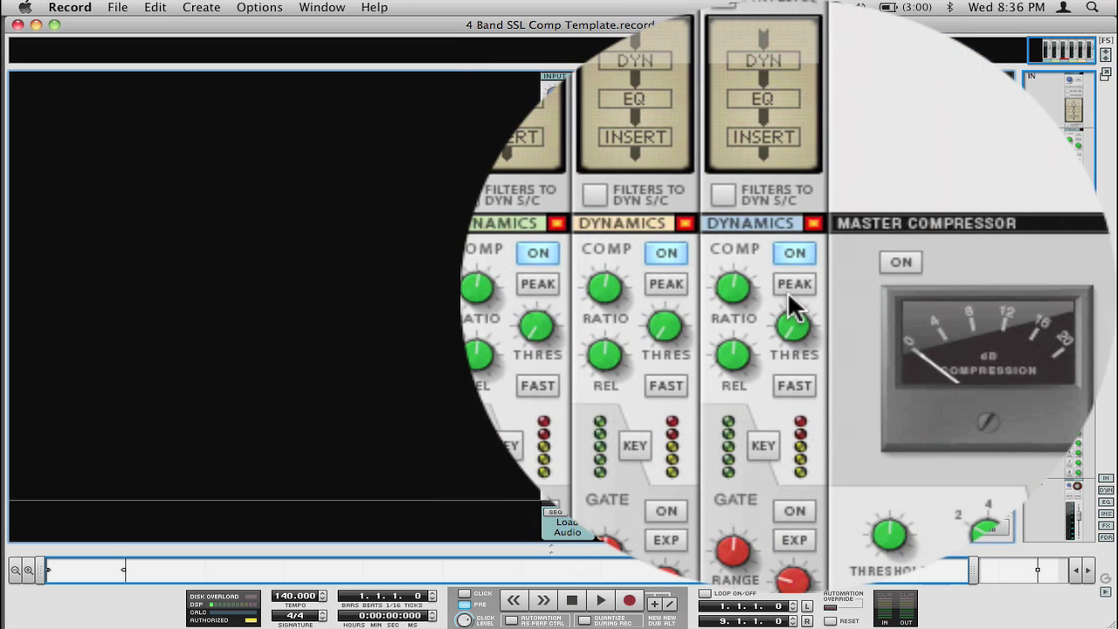
scroll(786, 291, down, 5)
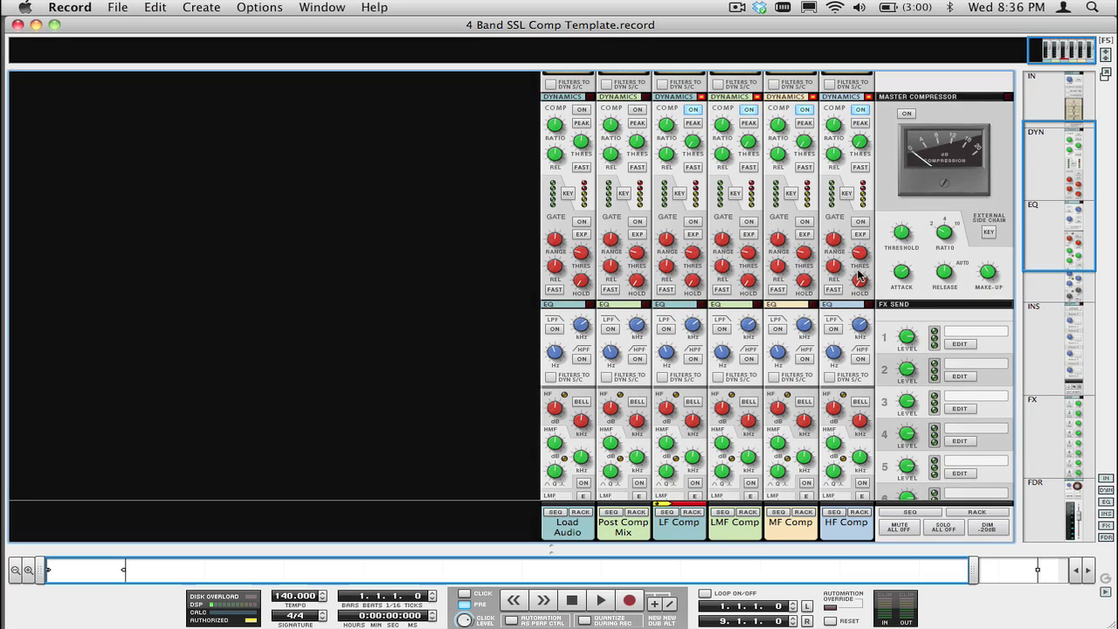
mouse_move(858, 274)
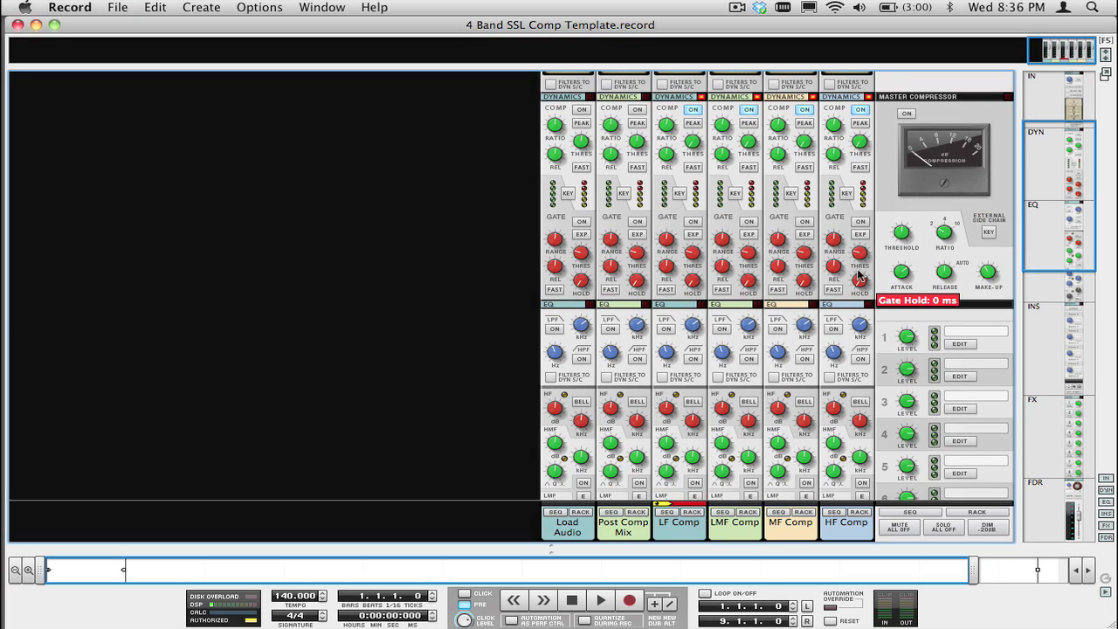
key(F6)
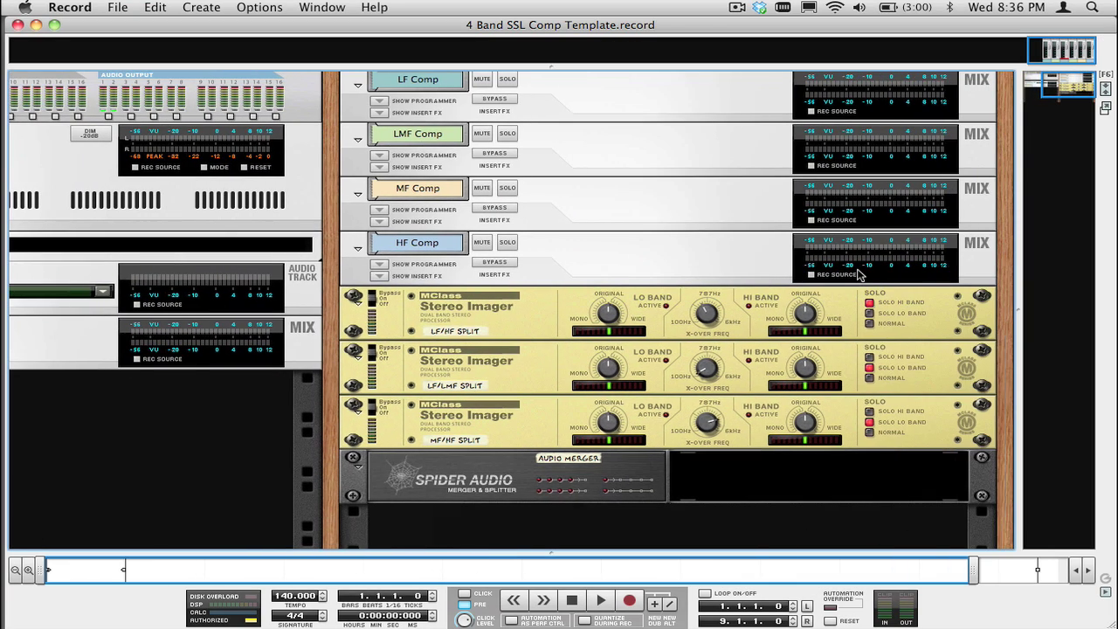
Step: Inspect the rack's rear cable connections, flip back to the fronts, and show the sequencer
key(Tab)
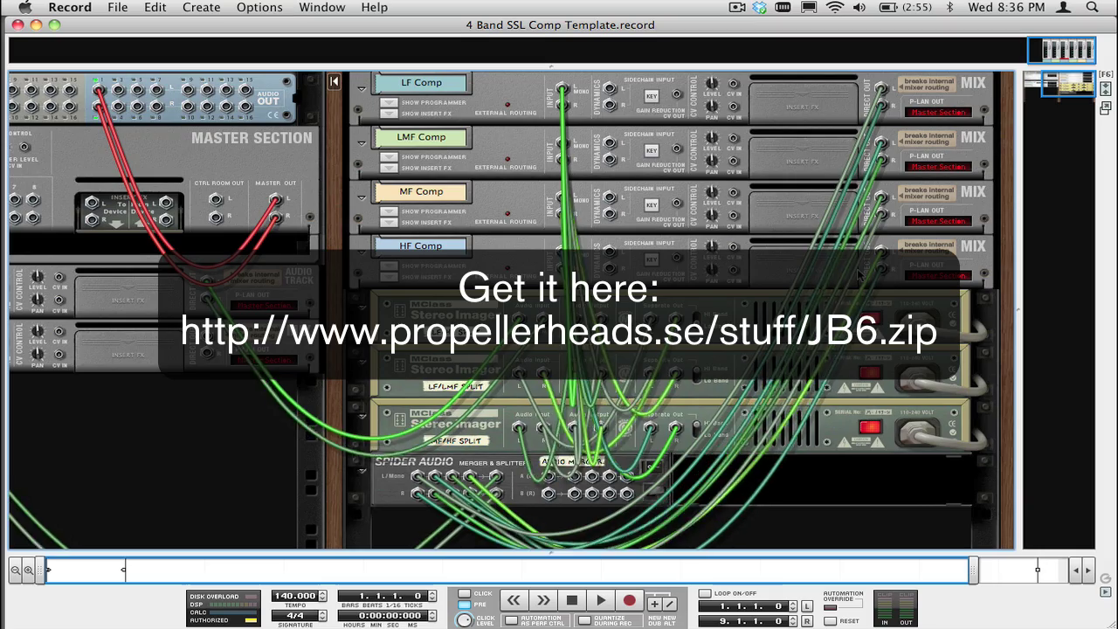
scroll(859, 274, left, 5)
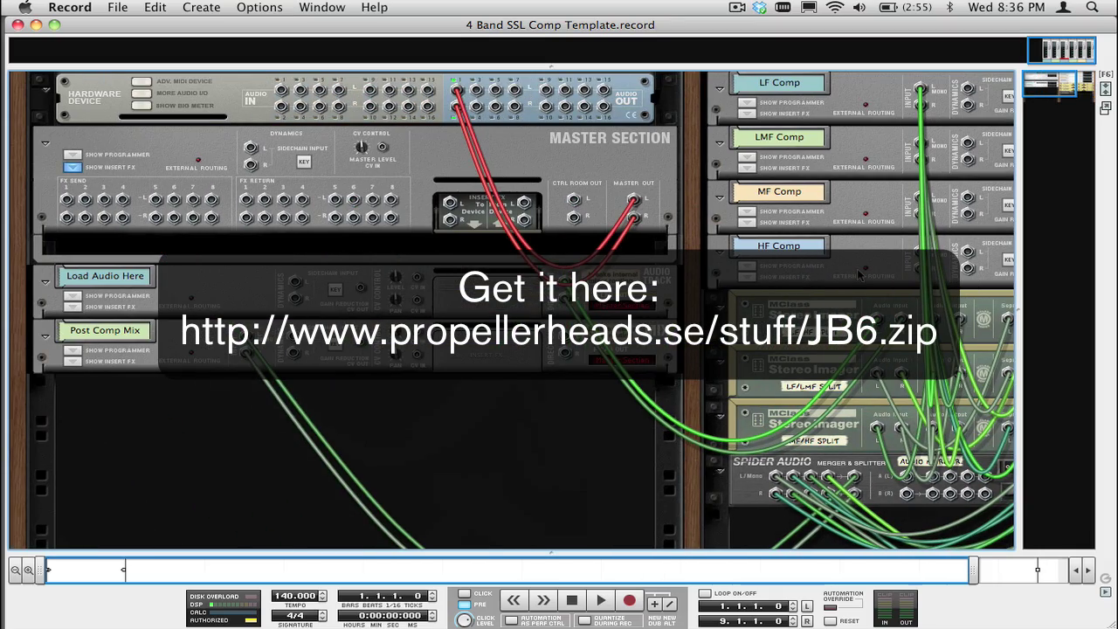
scroll(856, 268, right, 5)
scroll(856, 268, down, 2)
scroll(859, 274, left, 5)
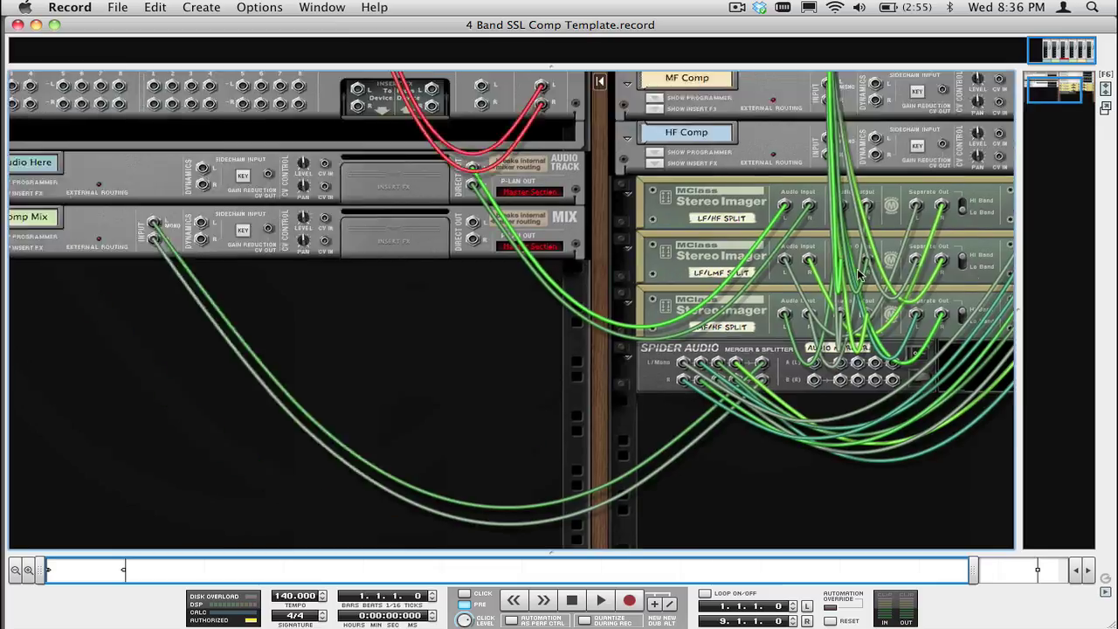
key(Tab)
key(F7)
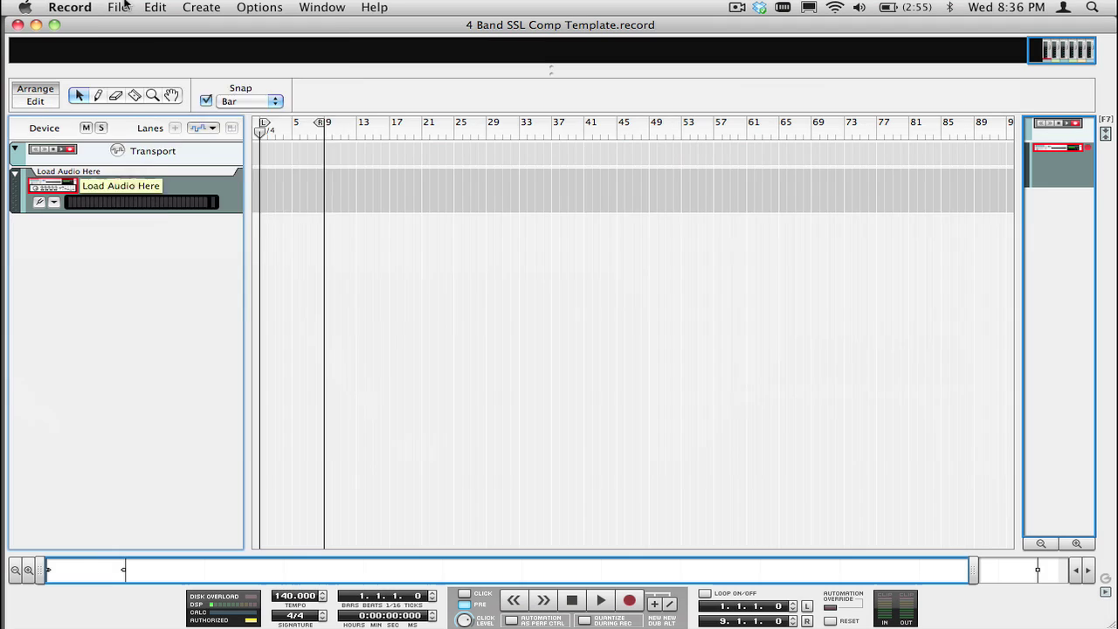
Step: Import Synthstep 2.aif from the Bounce Synthstep 2 folder onto the Load Audio Here track
click(122, 7)
click(147, 201)
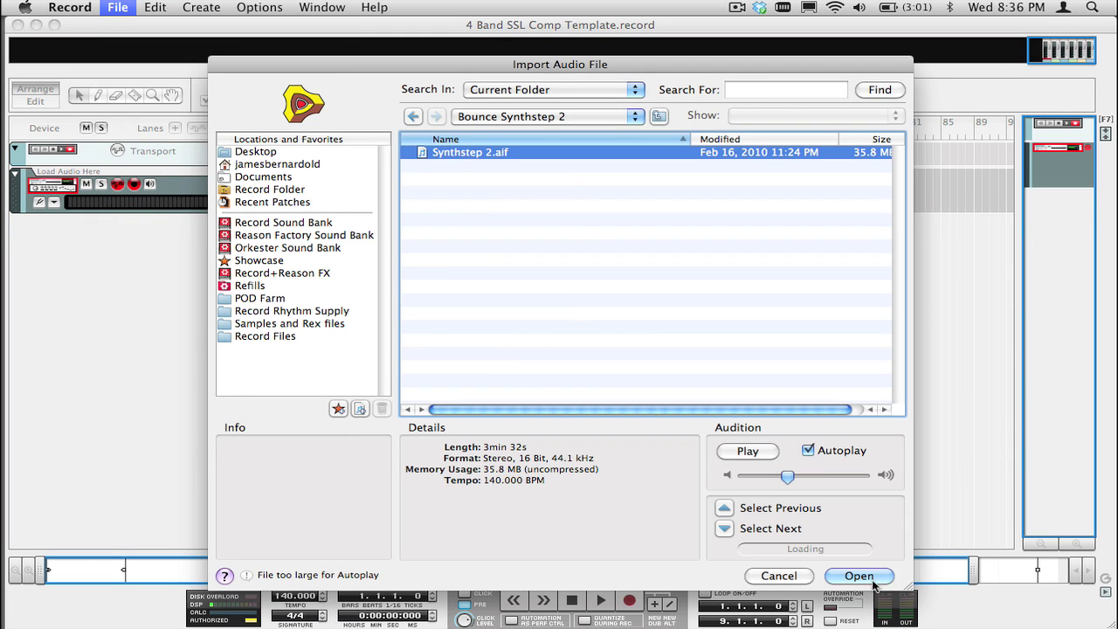
click(864, 578)
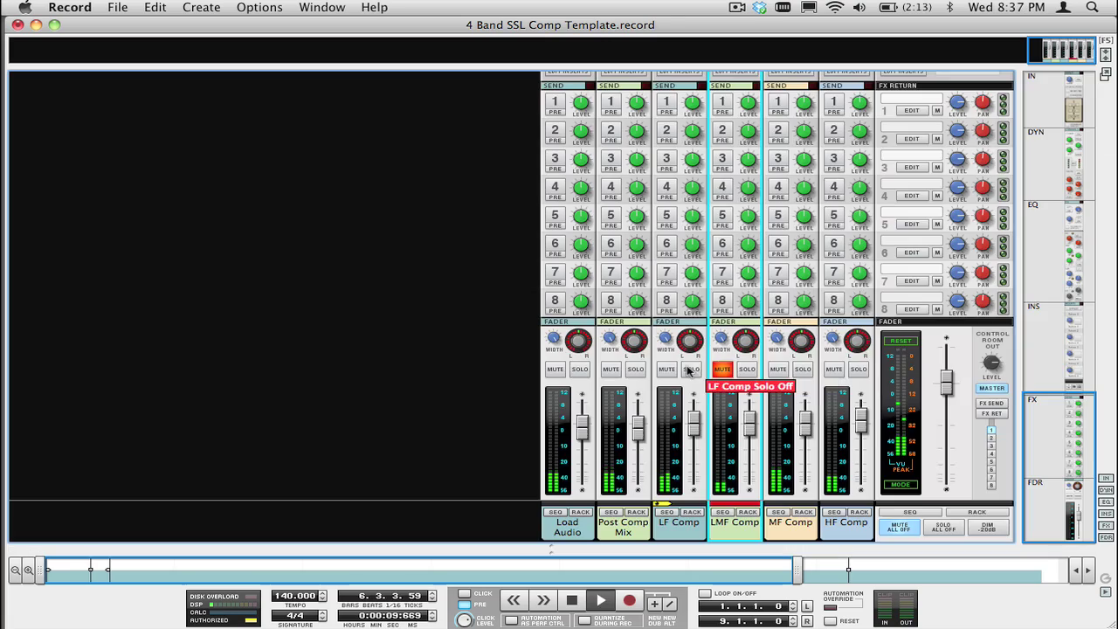
Step: Audition the bands by muting and unmuting the LF, LMF, MF and HF Comp channels
click(666, 333)
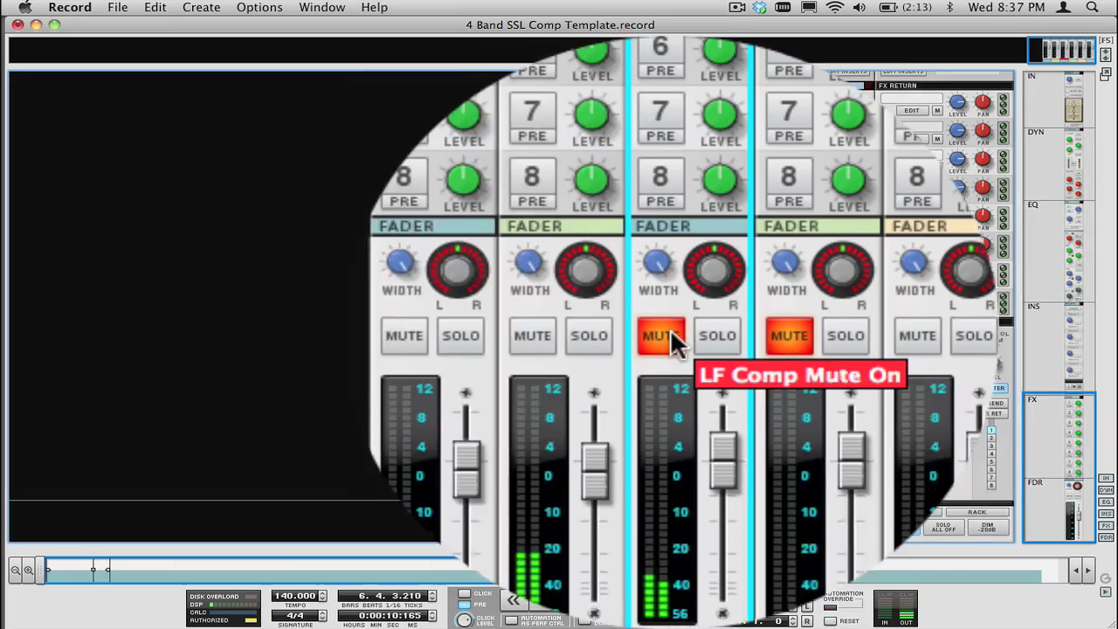
click(780, 332)
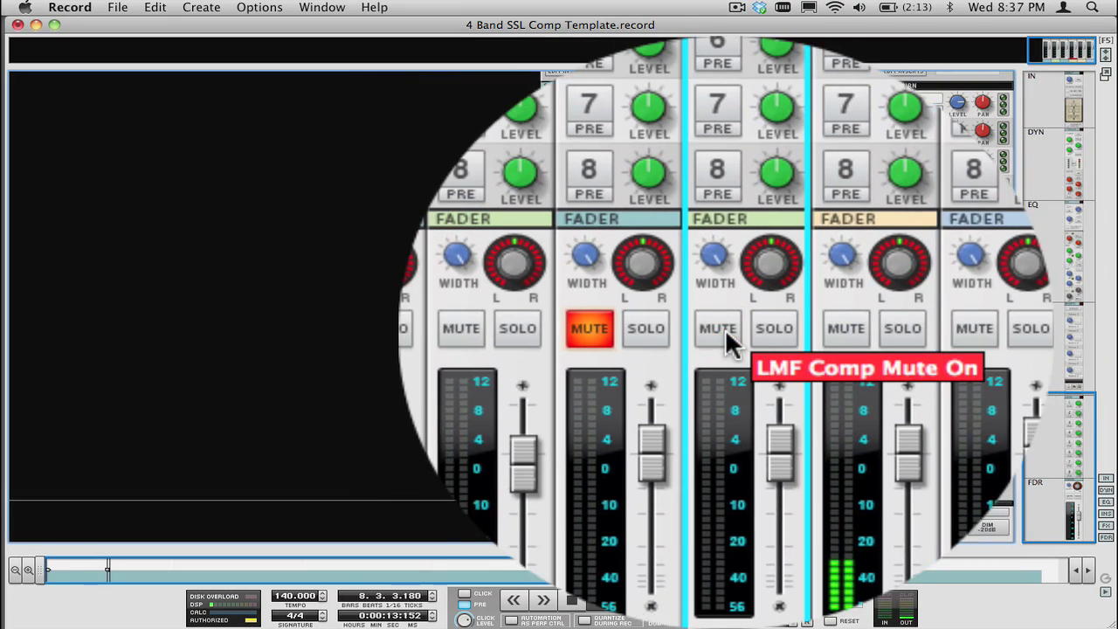
click(716, 329)
click(664, 328)
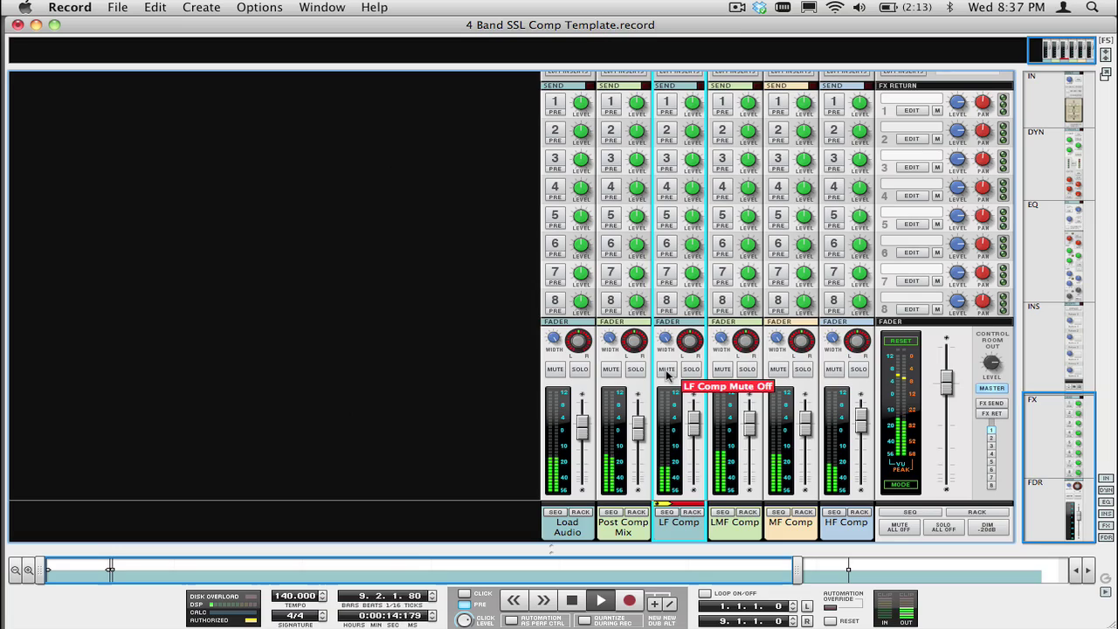
click(723, 368)
click(778, 368)
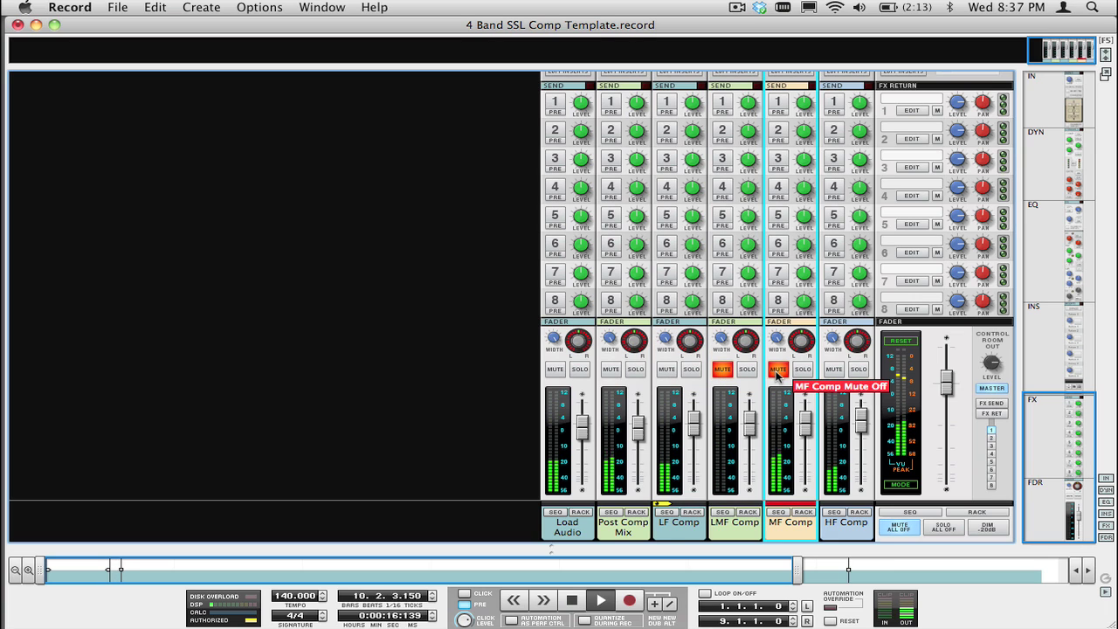
click(833, 369)
click(834, 370)
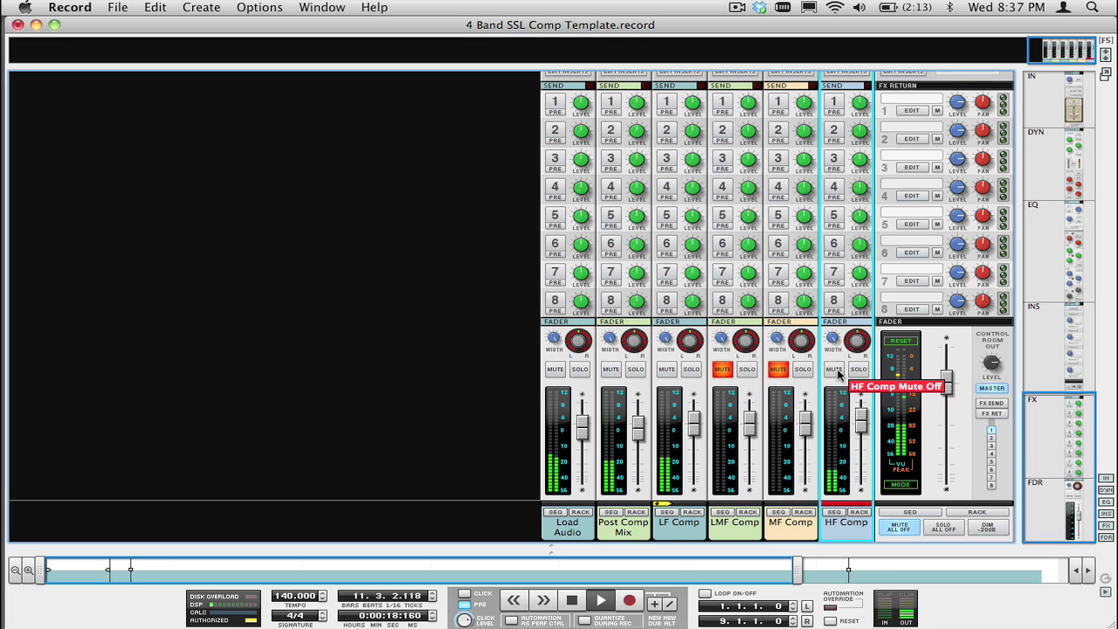
click(786, 370)
click(723, 369)
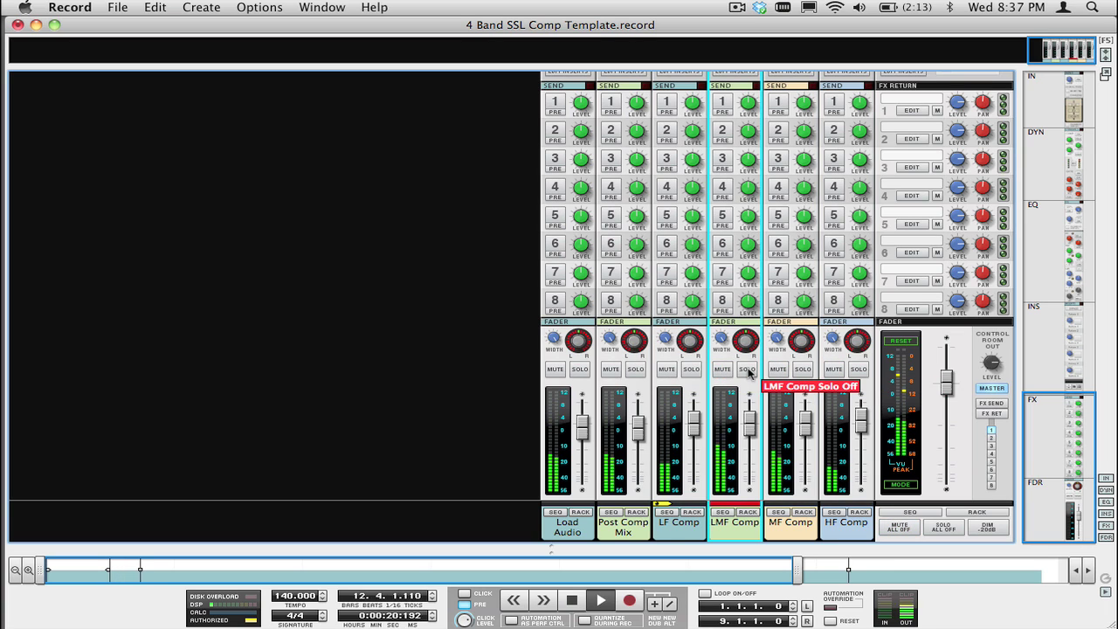
Step: Check MF Comp's 5.33:1 compression ratio, then mute the LMF Comp and MF Comp channels
scroll(746, 373, up, 5)
scroll(748, 374, up, 10)
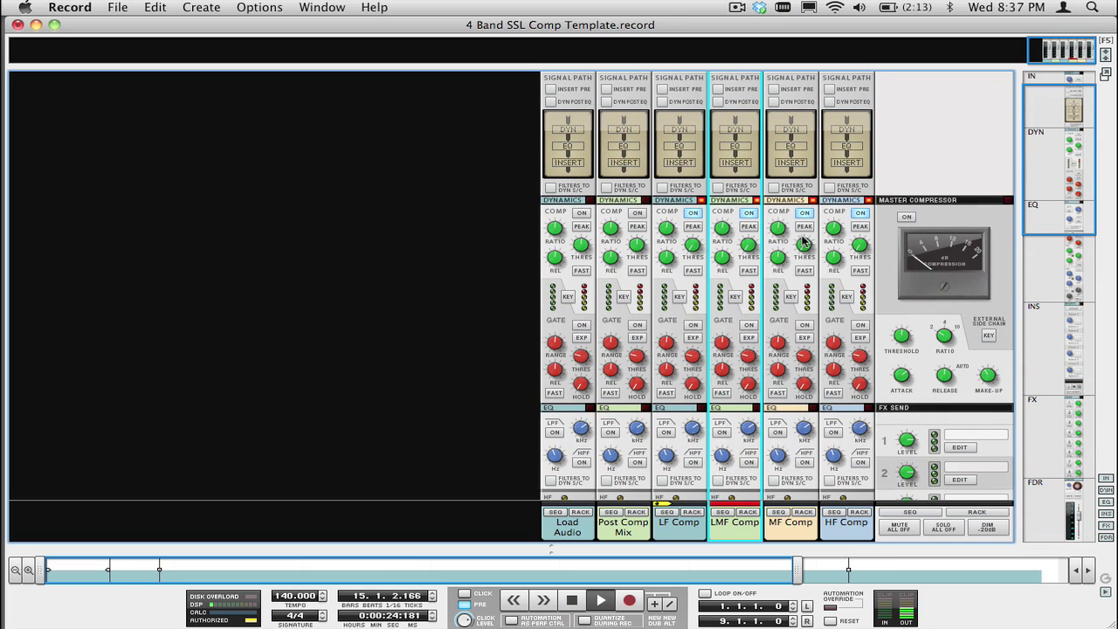
click(782, 235)
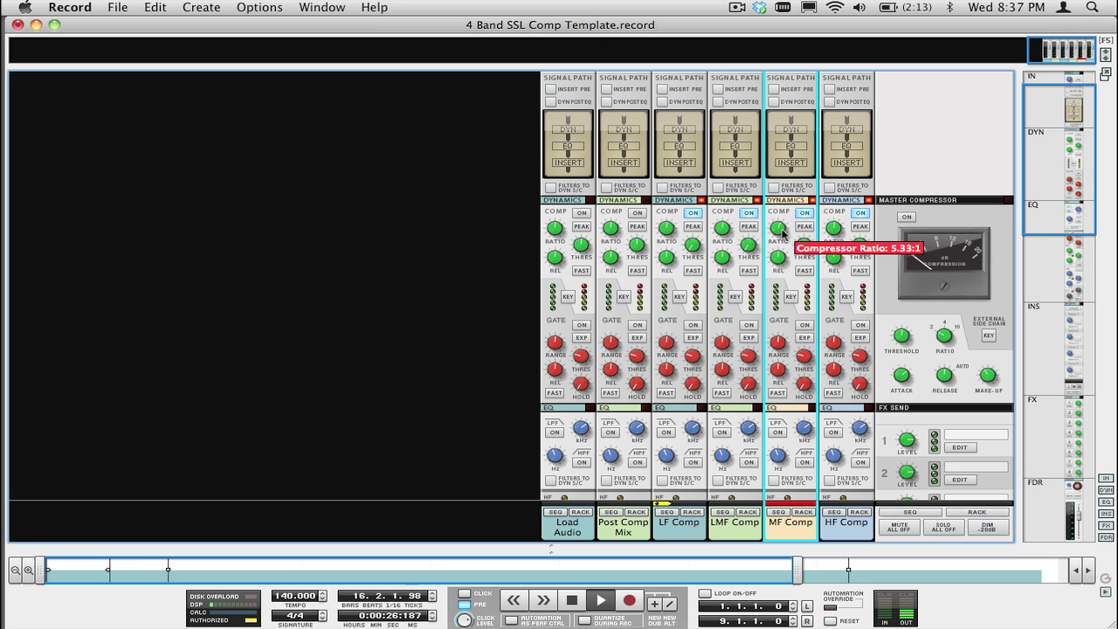
scroll(780, 253, down, 10)
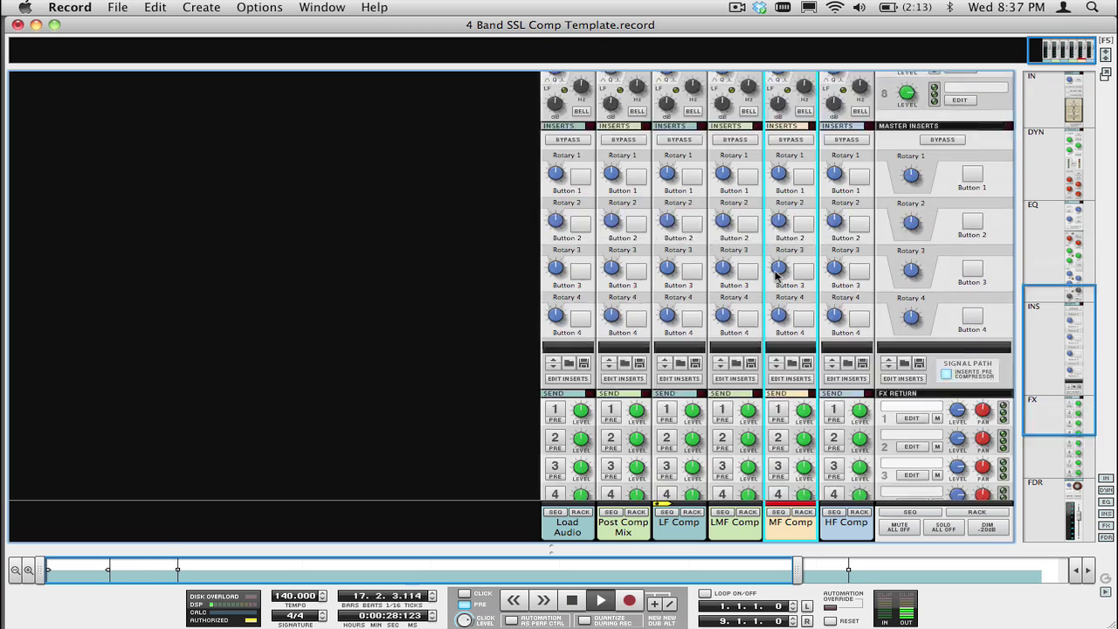
scroll(769, 262, down, 3)
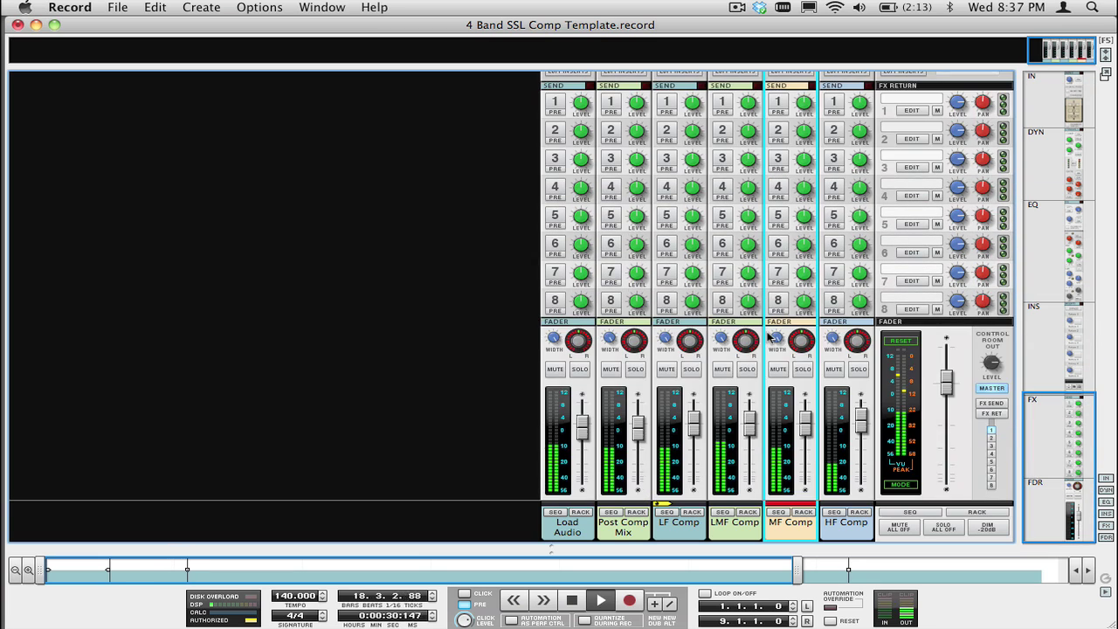
click(722, 368)
click(778, 369)
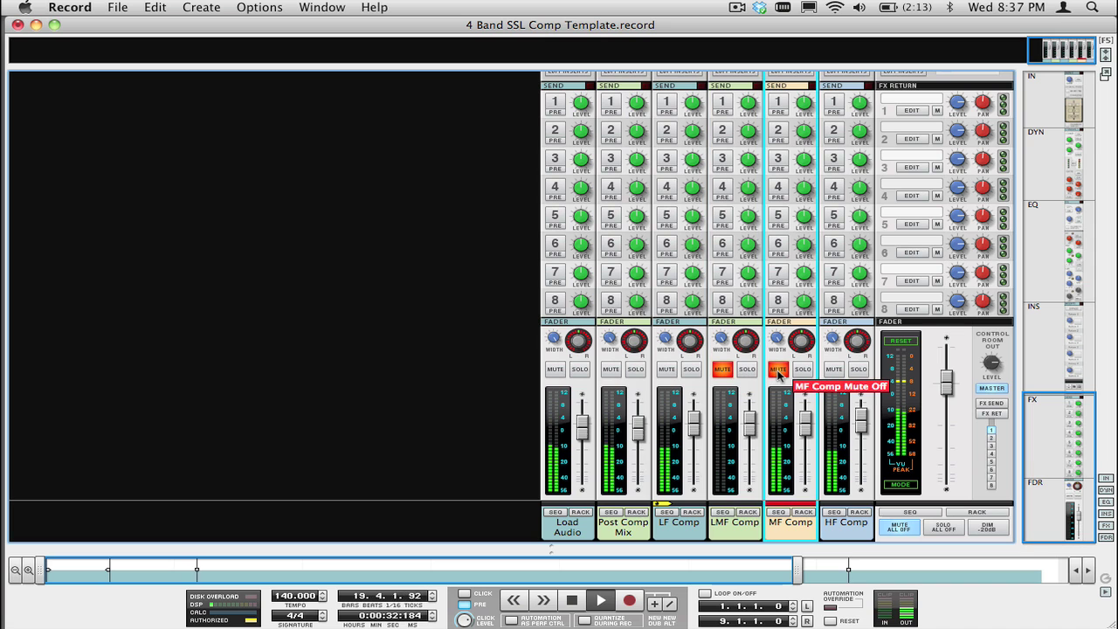
Step: Mute LF Comp and unmute the LMF Comp and MF Comp channels
click(653, 372)
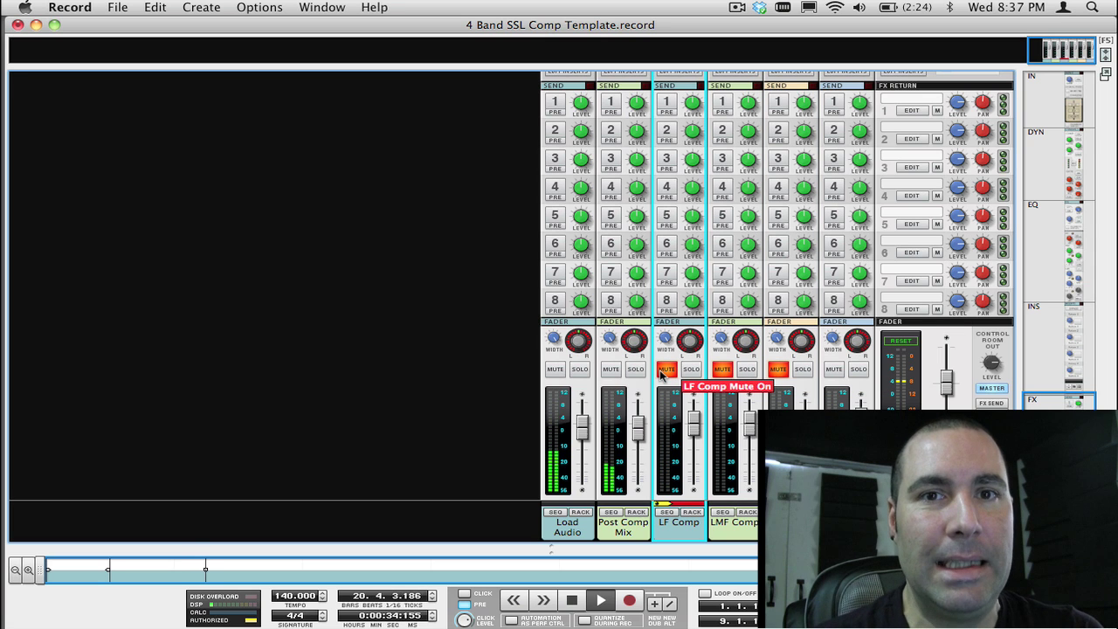
click(722, 369)
click(778, 368)
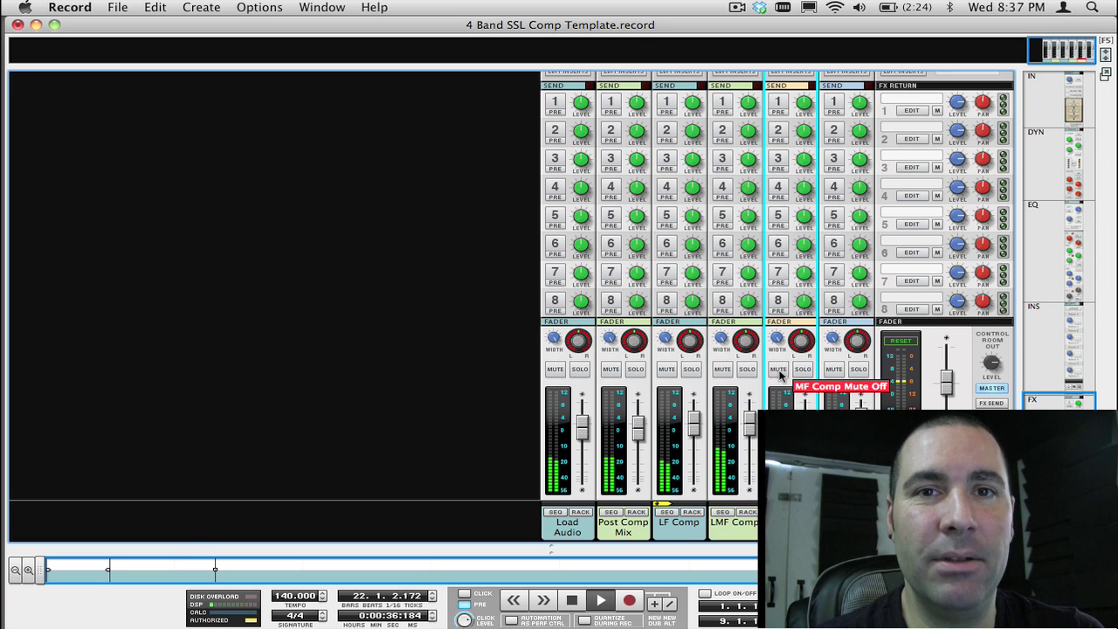
Step: Switch off all four band compressors, then turn the MF, LMF and LF Comp compressors back on
scroll(780, 373, up, 15)
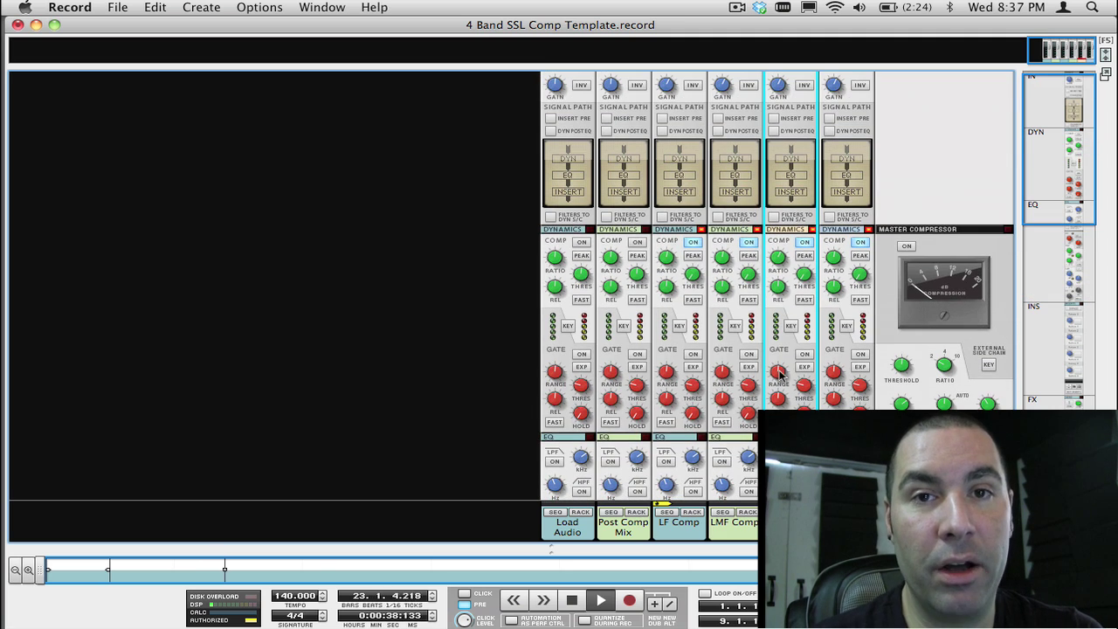
click(693, 242)
click(748, 242)
click(804, 242)
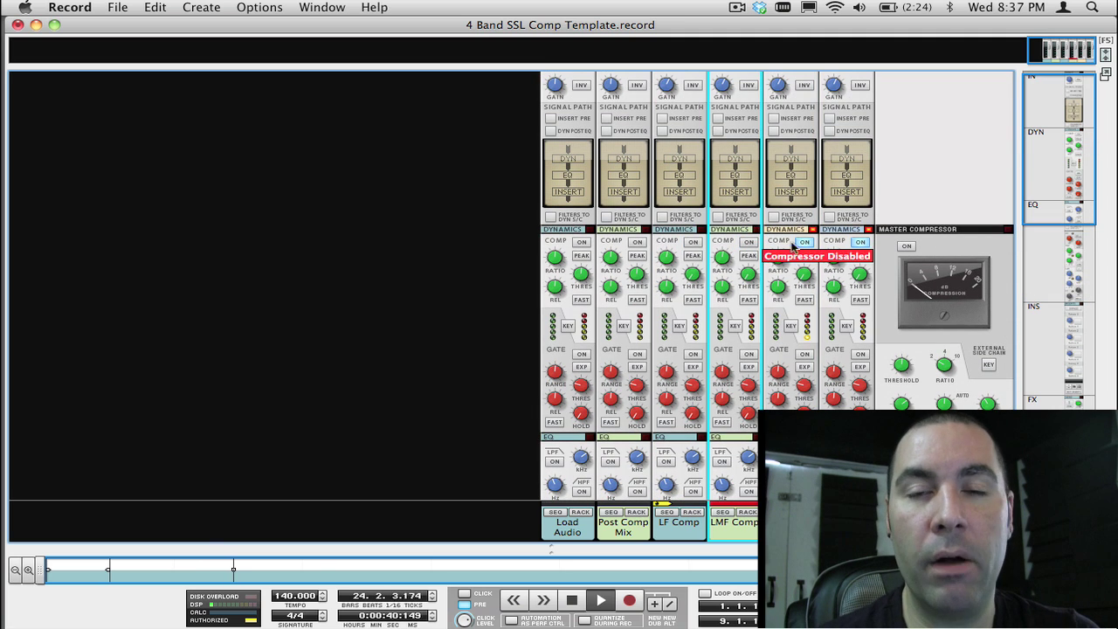
click(860, 242)
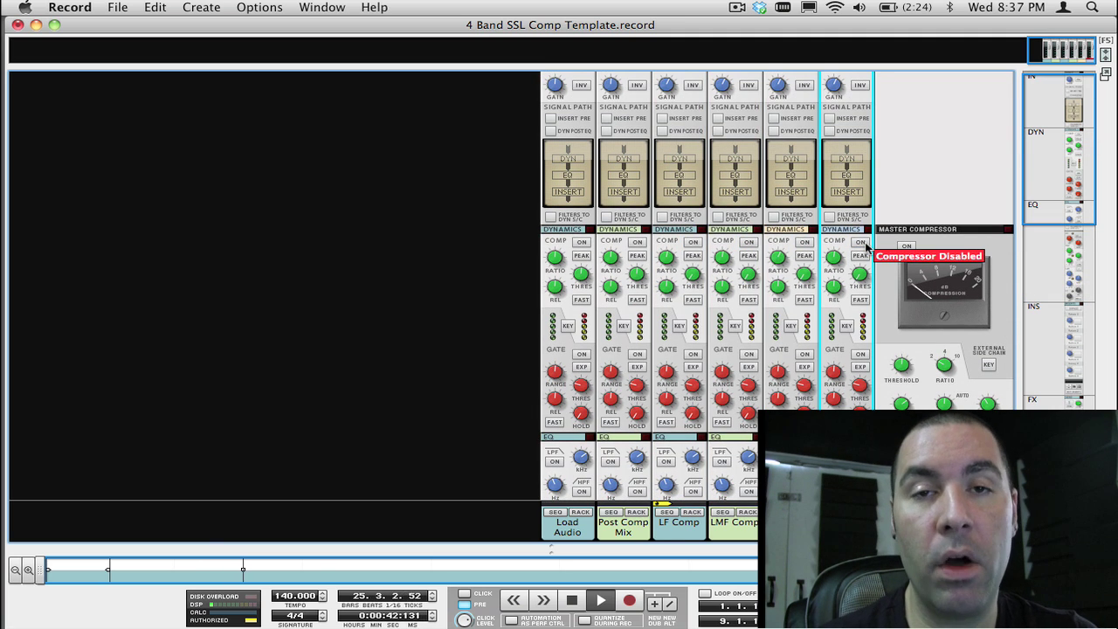
click(804, 242)
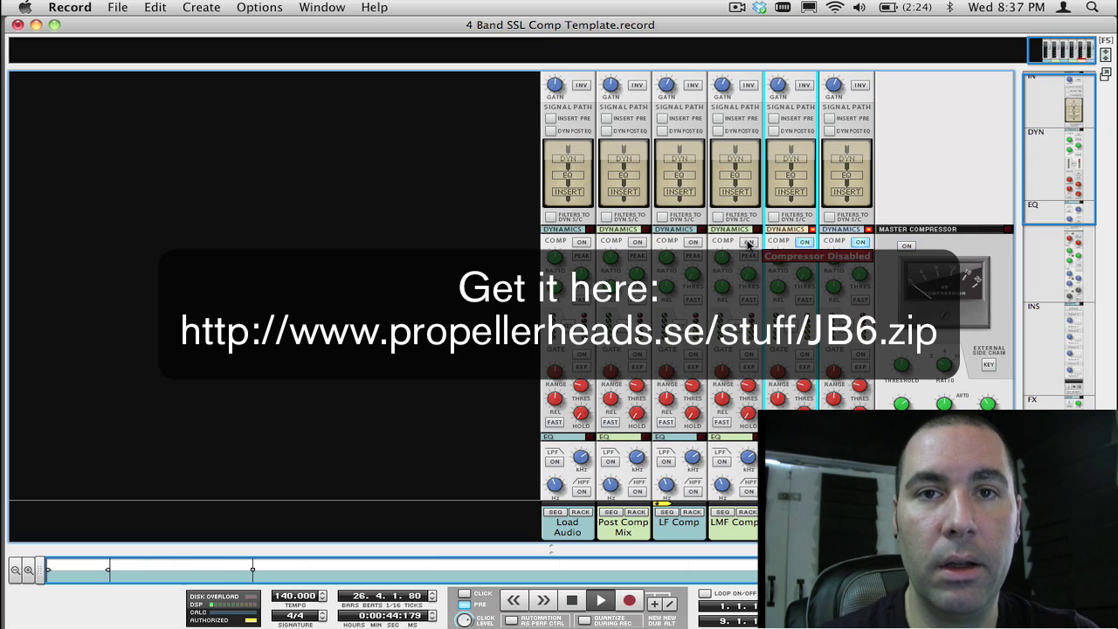
click(749, 242)
click(693, 242)
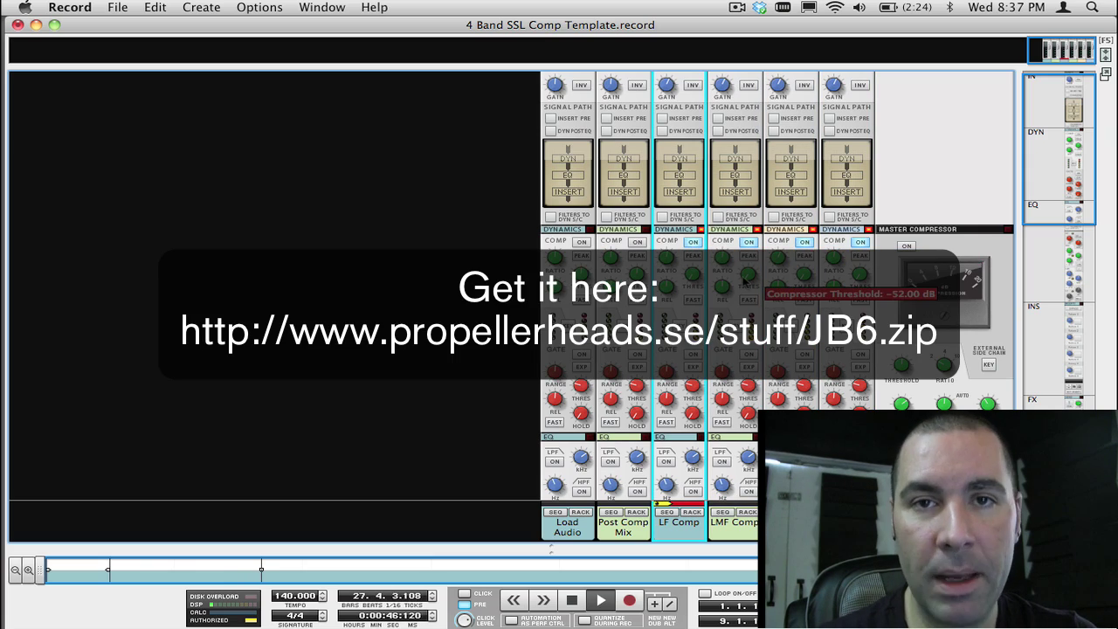
scroll(738, 281, down, 10)
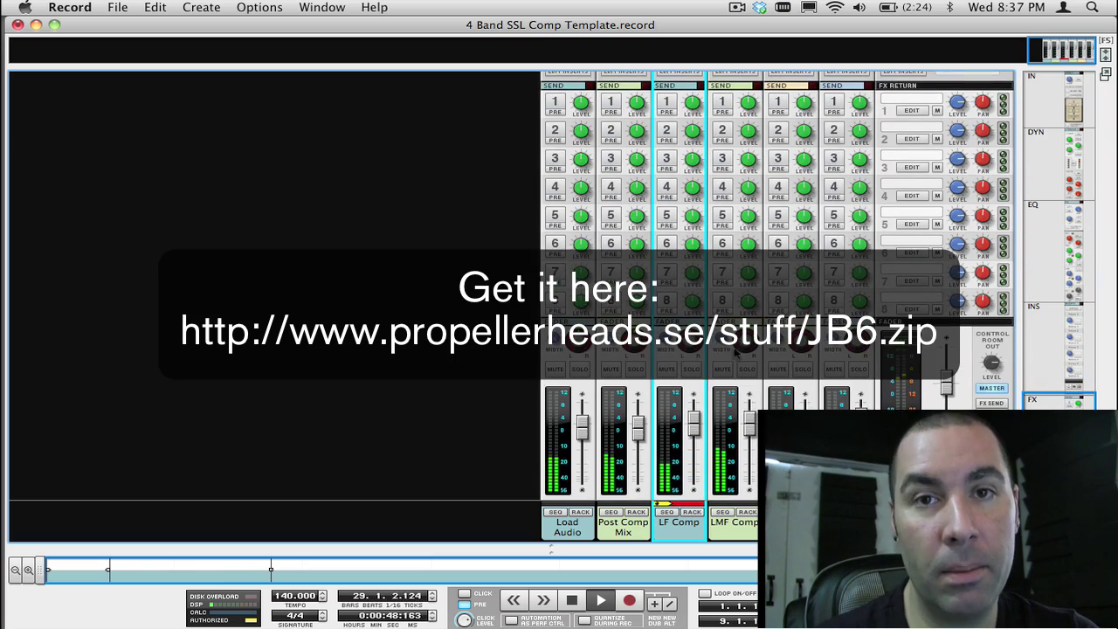